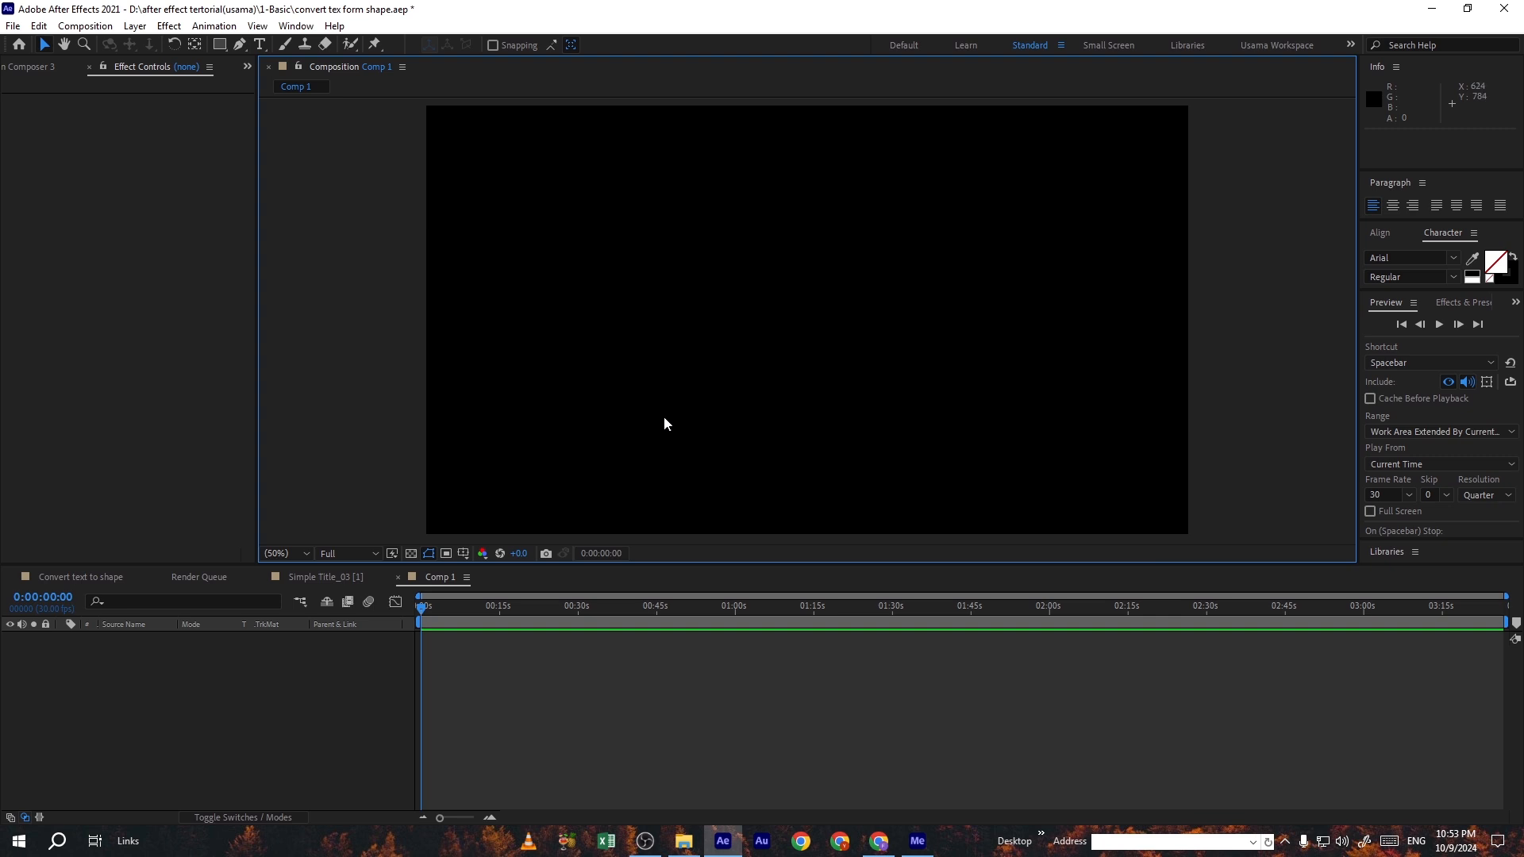
- Create a text layer reading "text" in the upper-left part of the Comp 1 frame
click(254, 48)
click(538, 256)
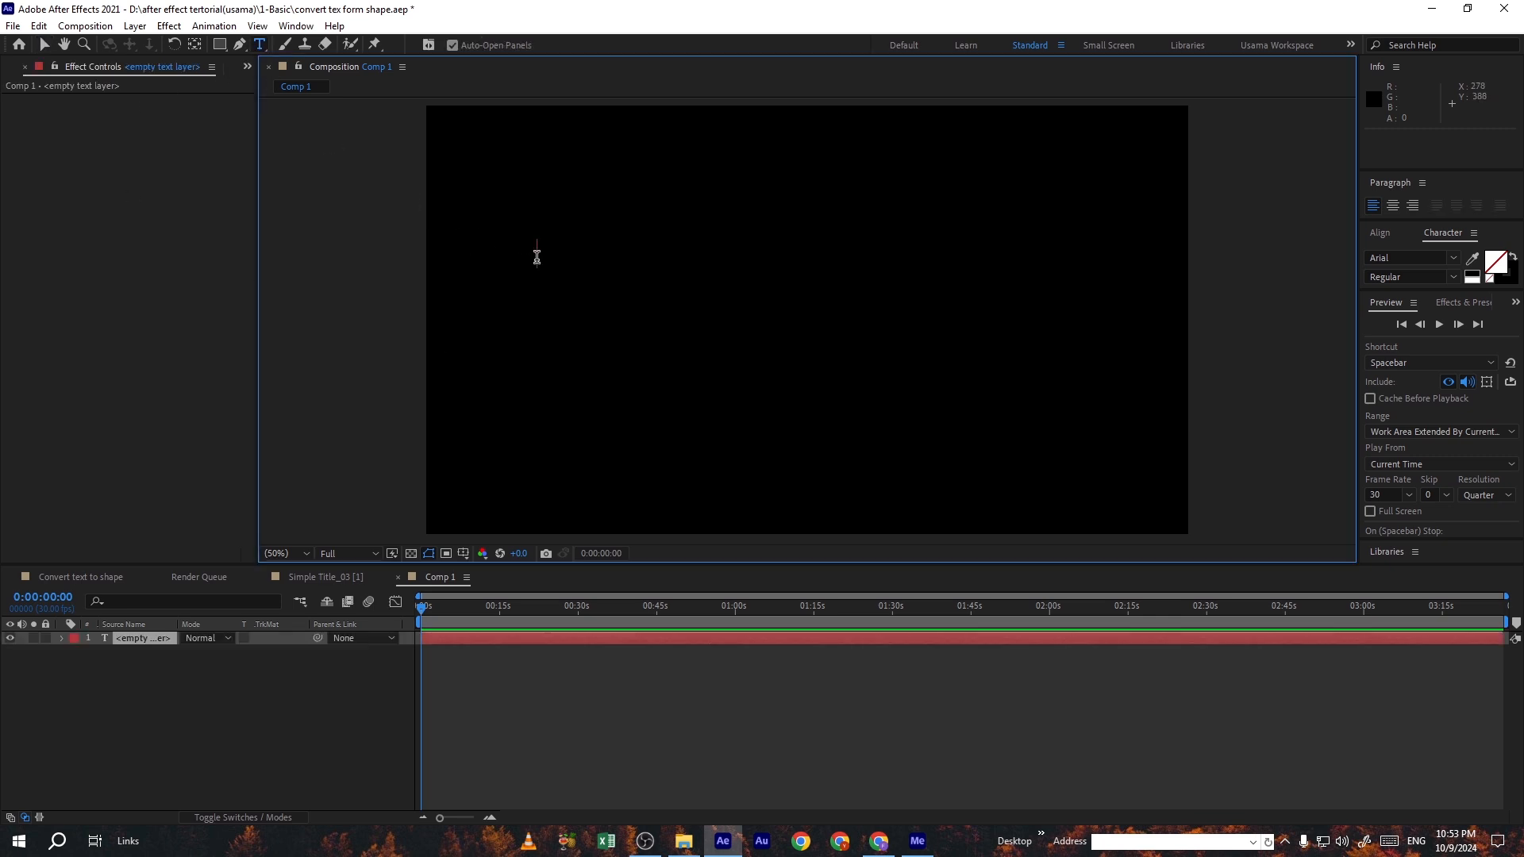
text(text)
key(Escape)
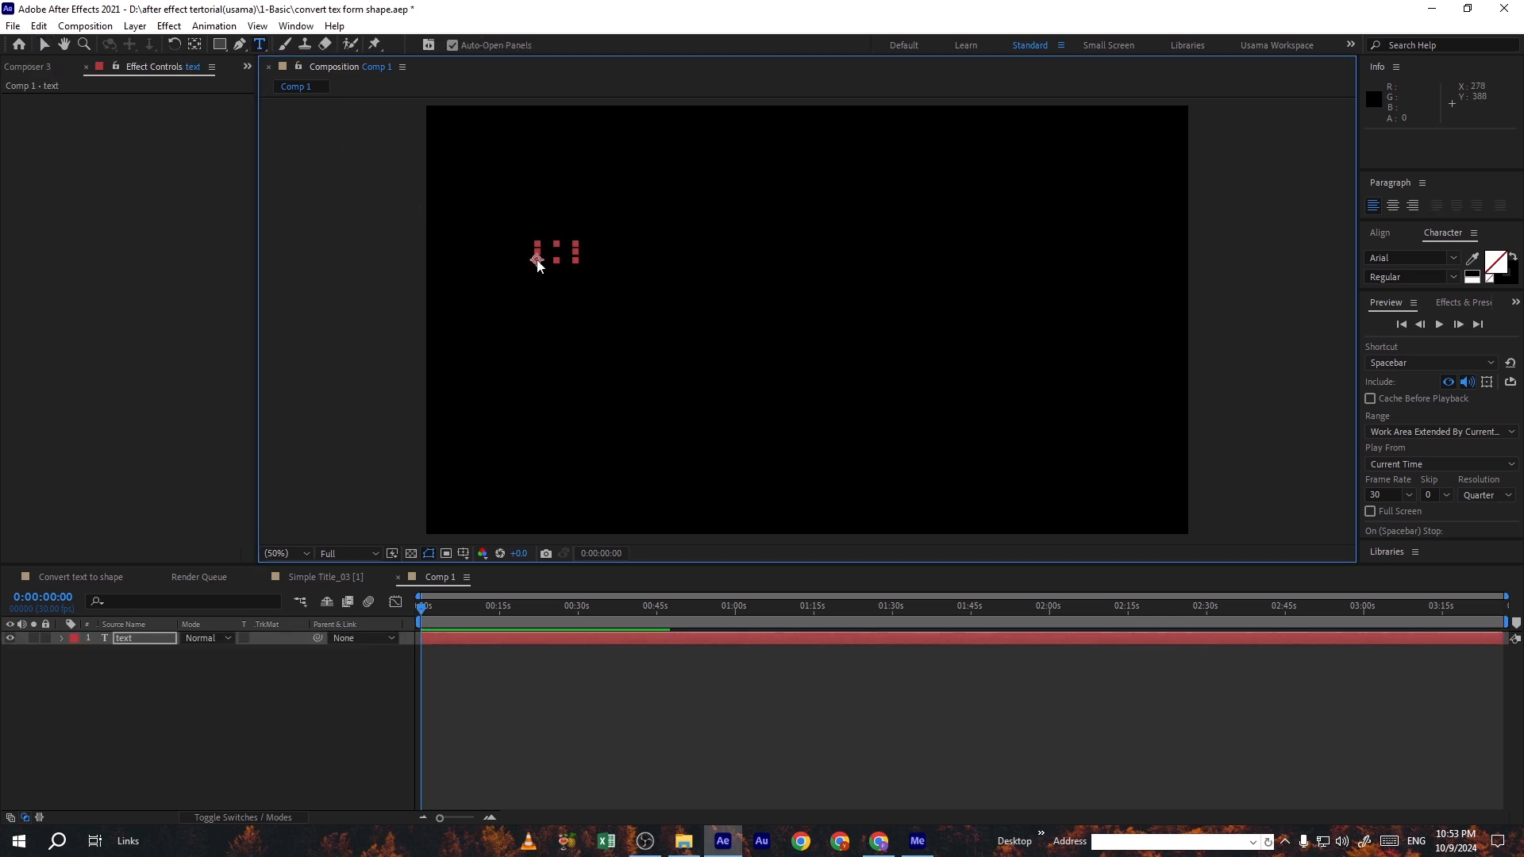
key(v)
- Set the text layer's fill colour to white, FFFFFF
click(1478, 265)
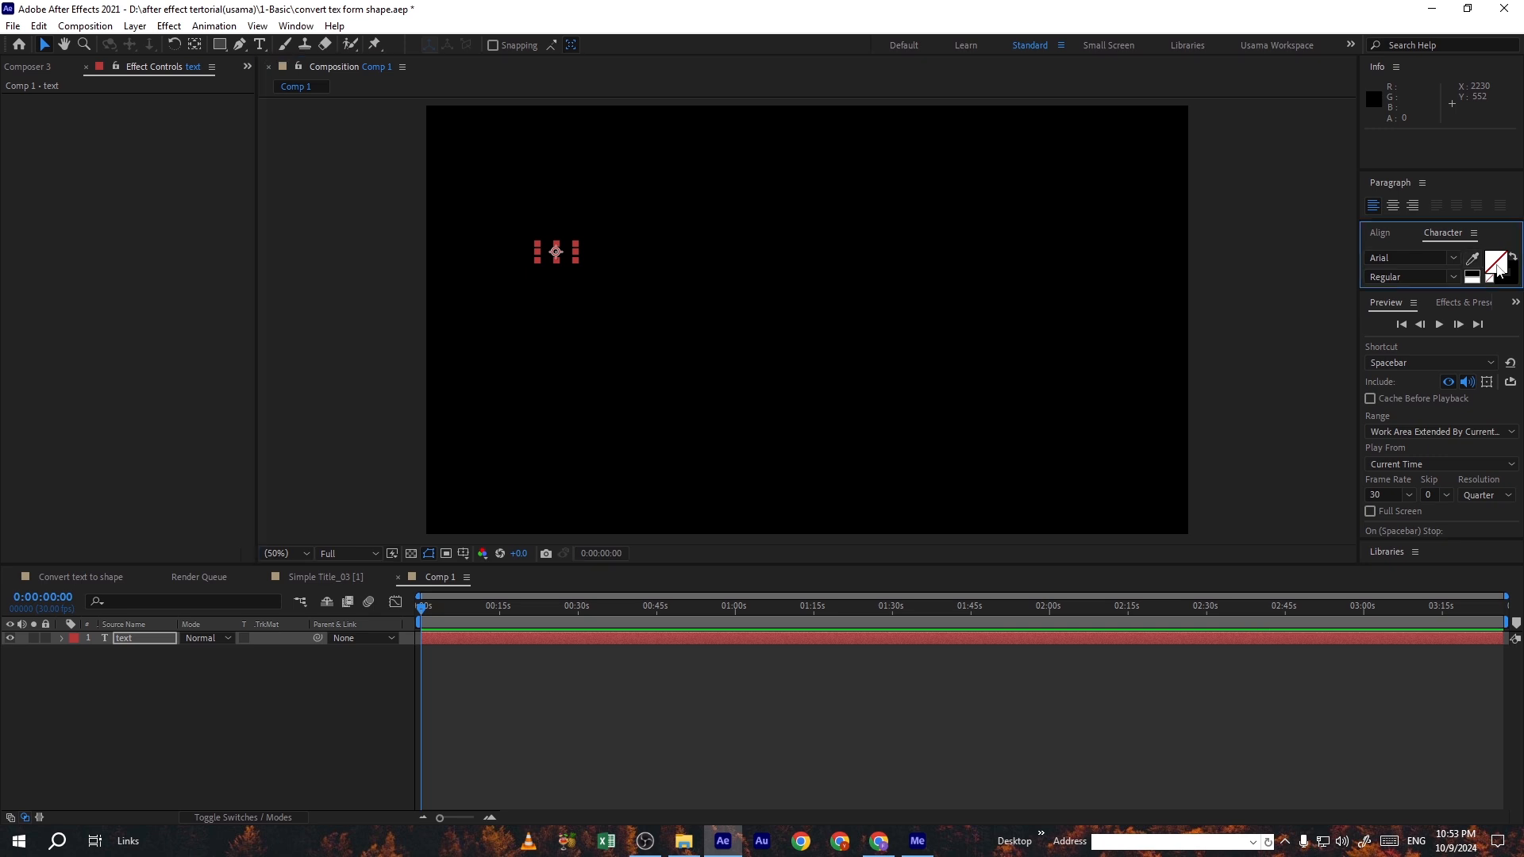
click(44, 276)
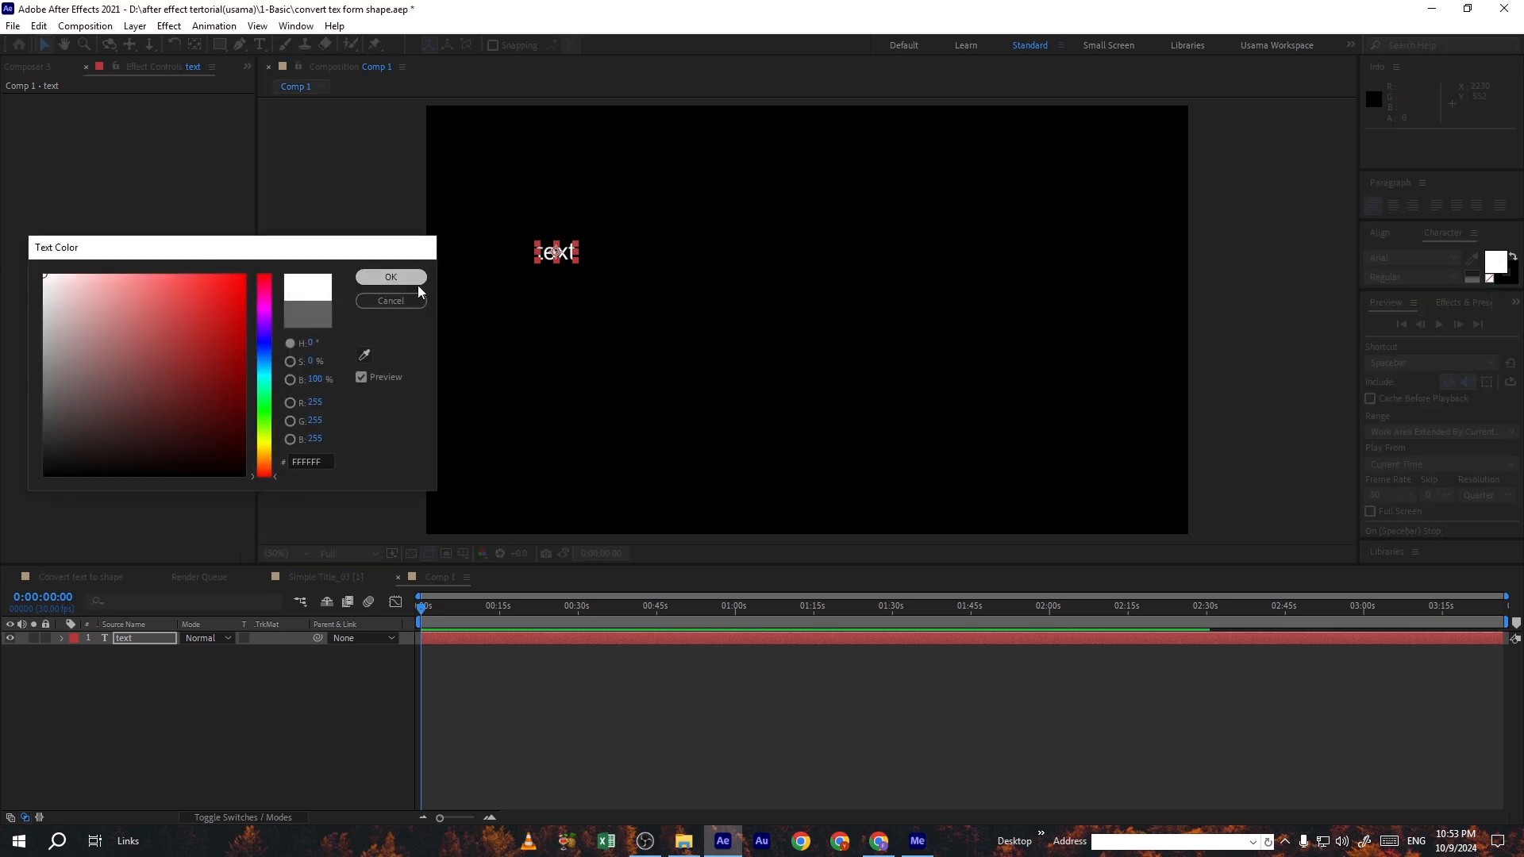
click(393, 277)
- Enlarge the text and duplicate it six times, spreading the seven layers diagonally from the frame's lower-left to its upper-right corner
drag(648, 224, 1130, 137)
key(ctrl+d)
key(ctrl+d)
key(ctrl+d)
key(ctrl+d)
key(ctrl+d)
key(ctrl+d)
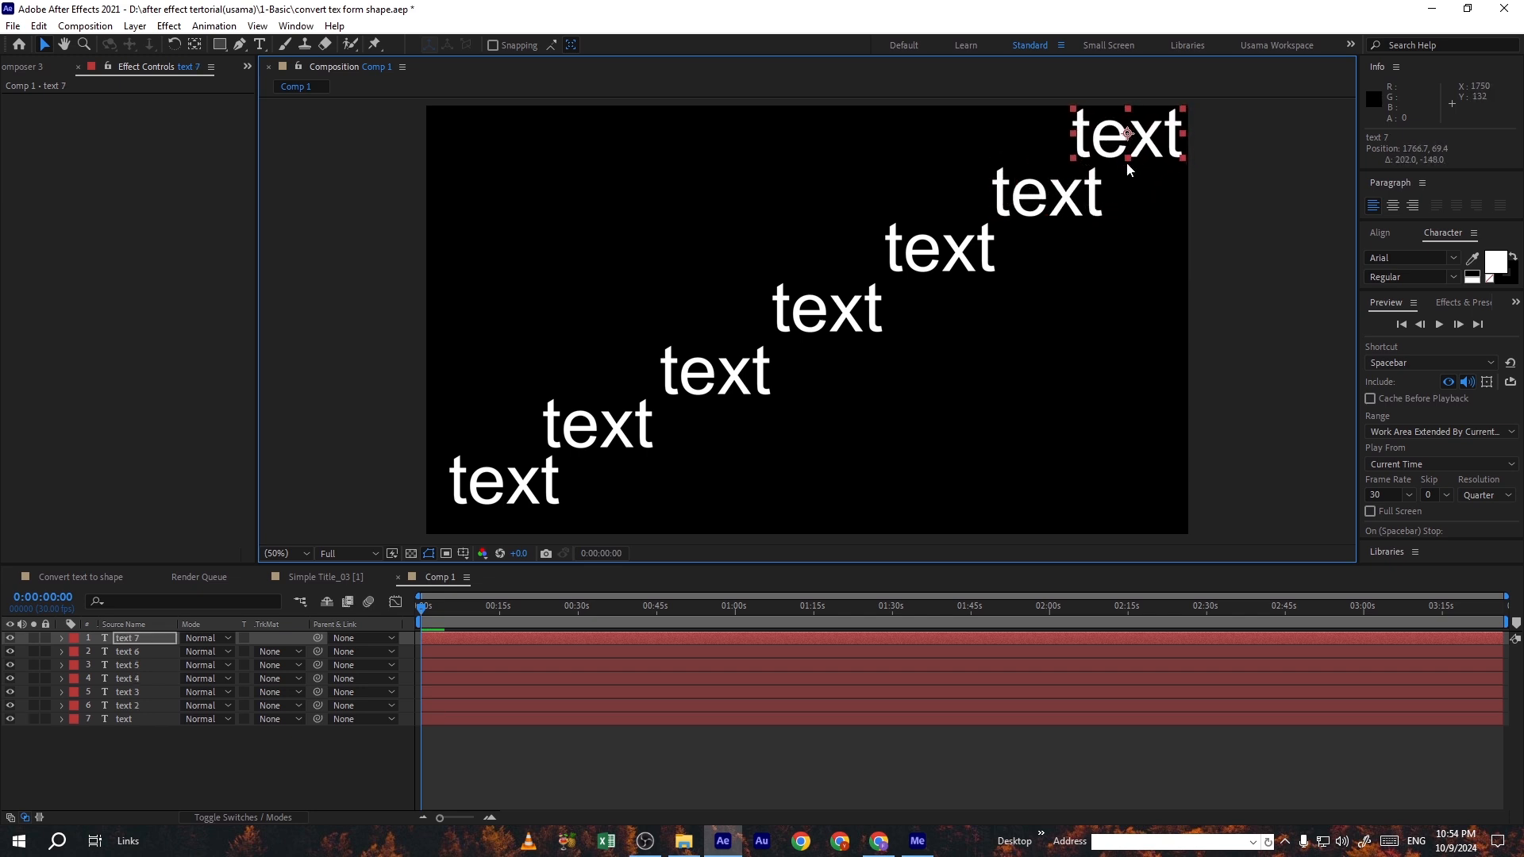
- Nudge all seven text layers together slightly left and down within the frame, and deselect them
key(ctrl+a)
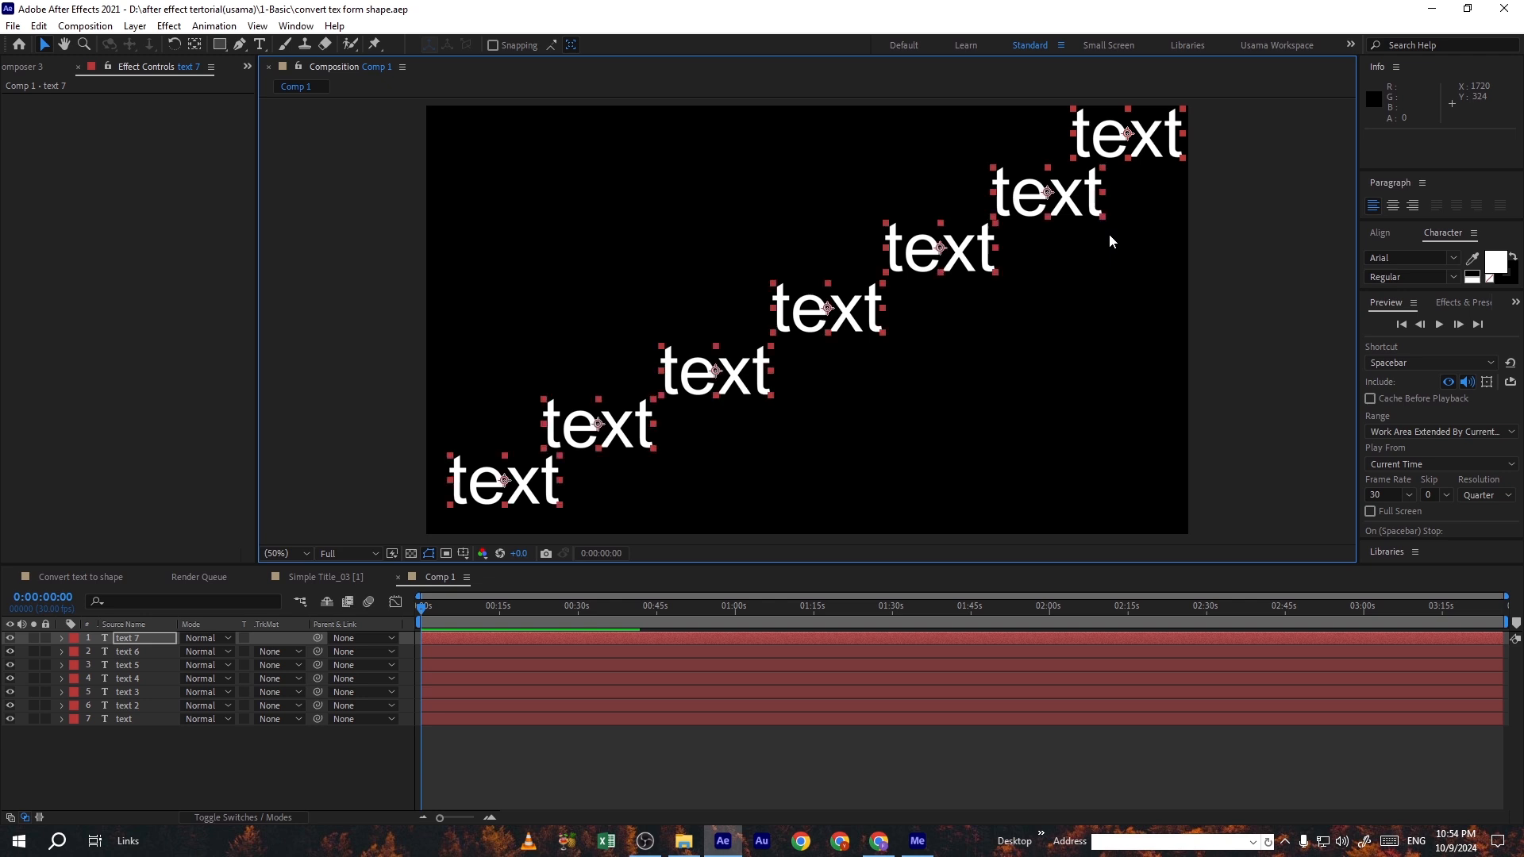
key(shift+Left)
key(shift+Down)
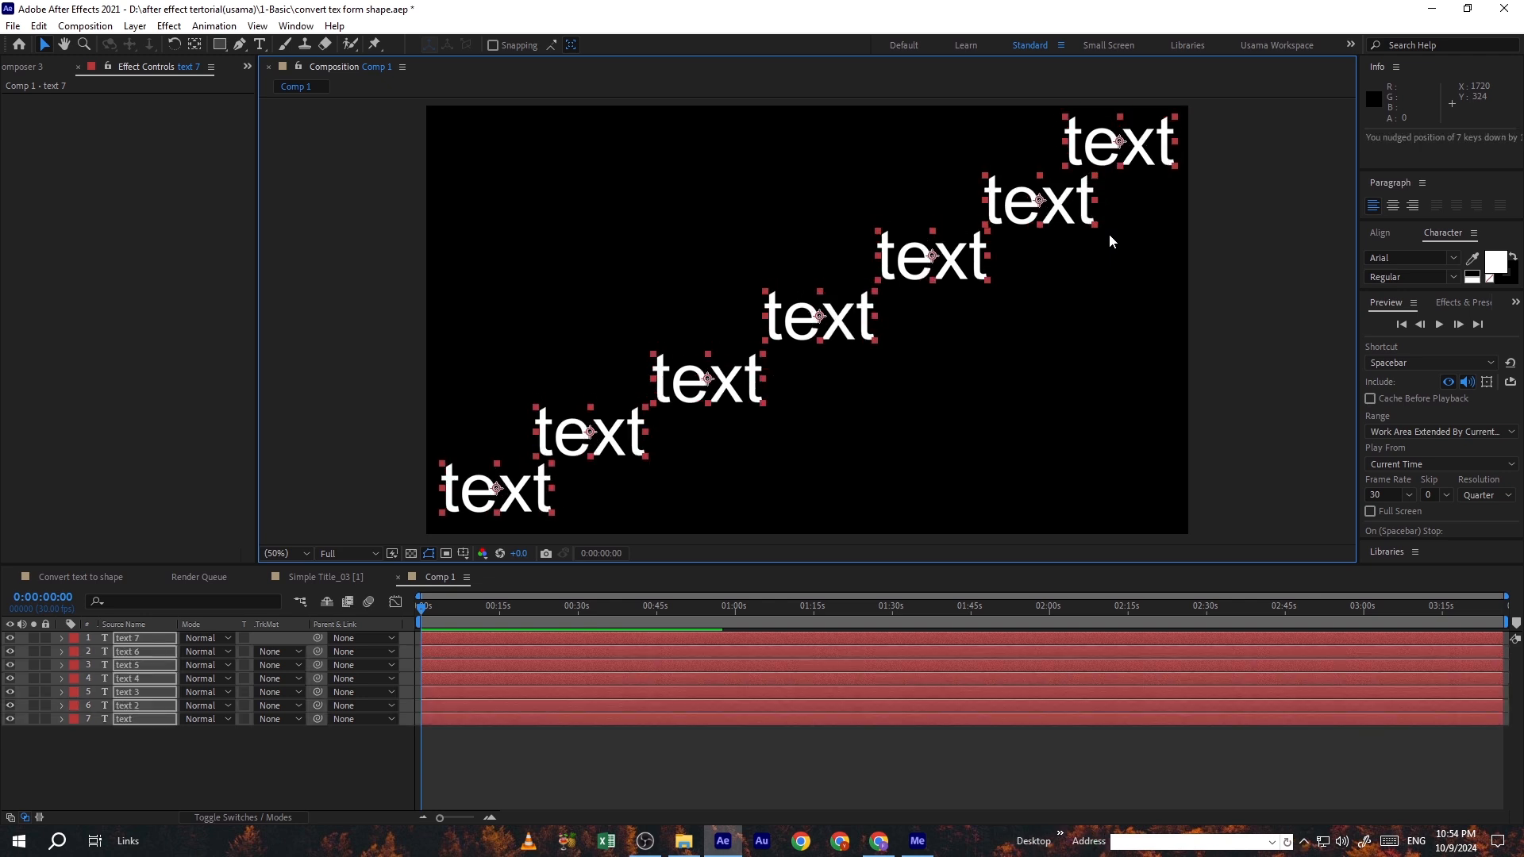
click(489, 234)
- Keyframe the lowest text layer's opacity to fade in from 0:00:00:10 to 100% at 0:00:00:20
click(494, 490)
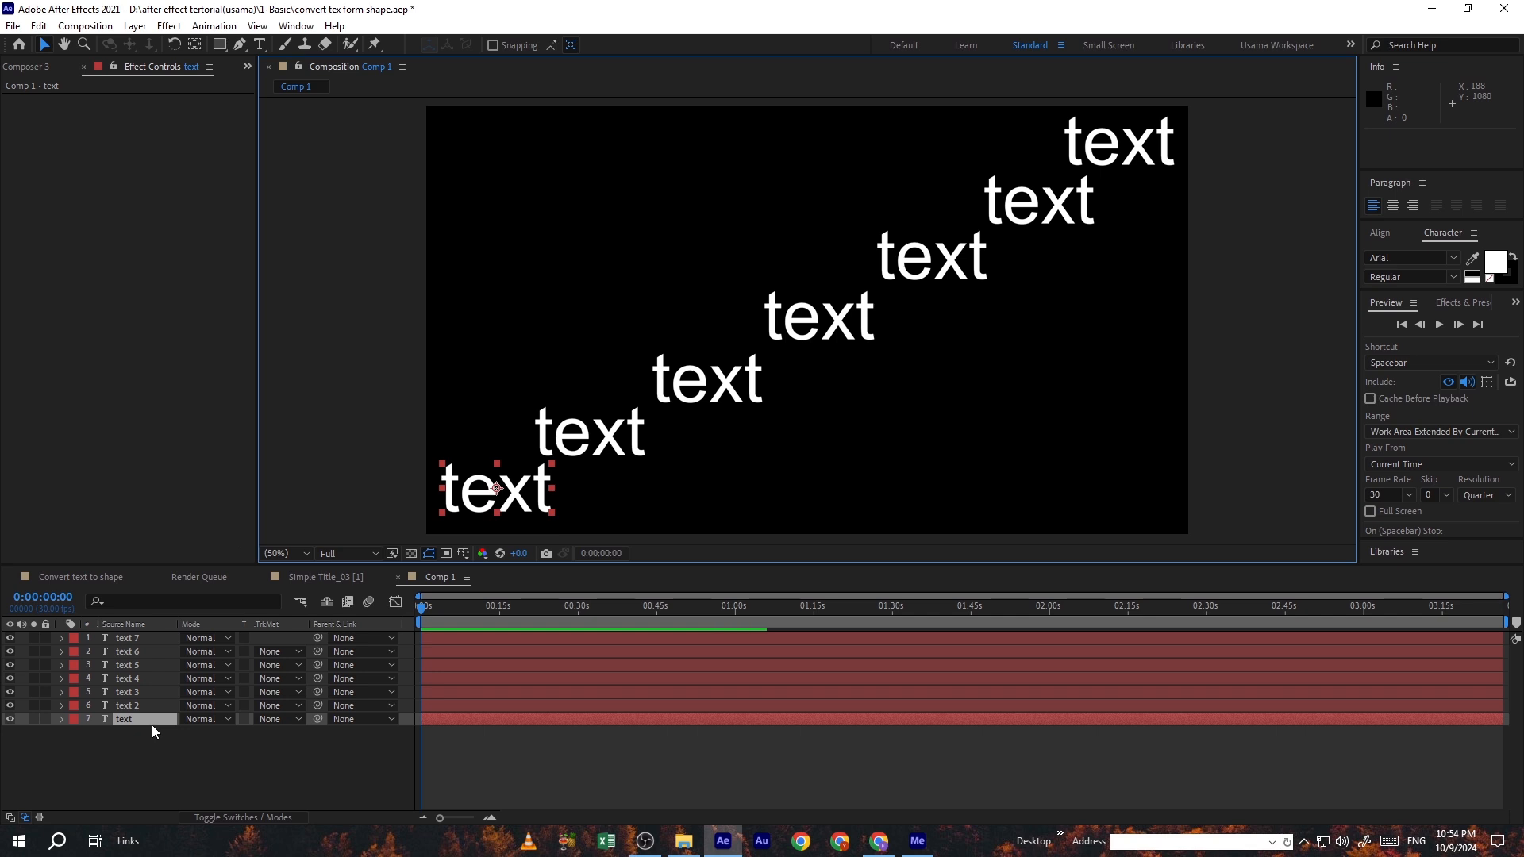
key(t)
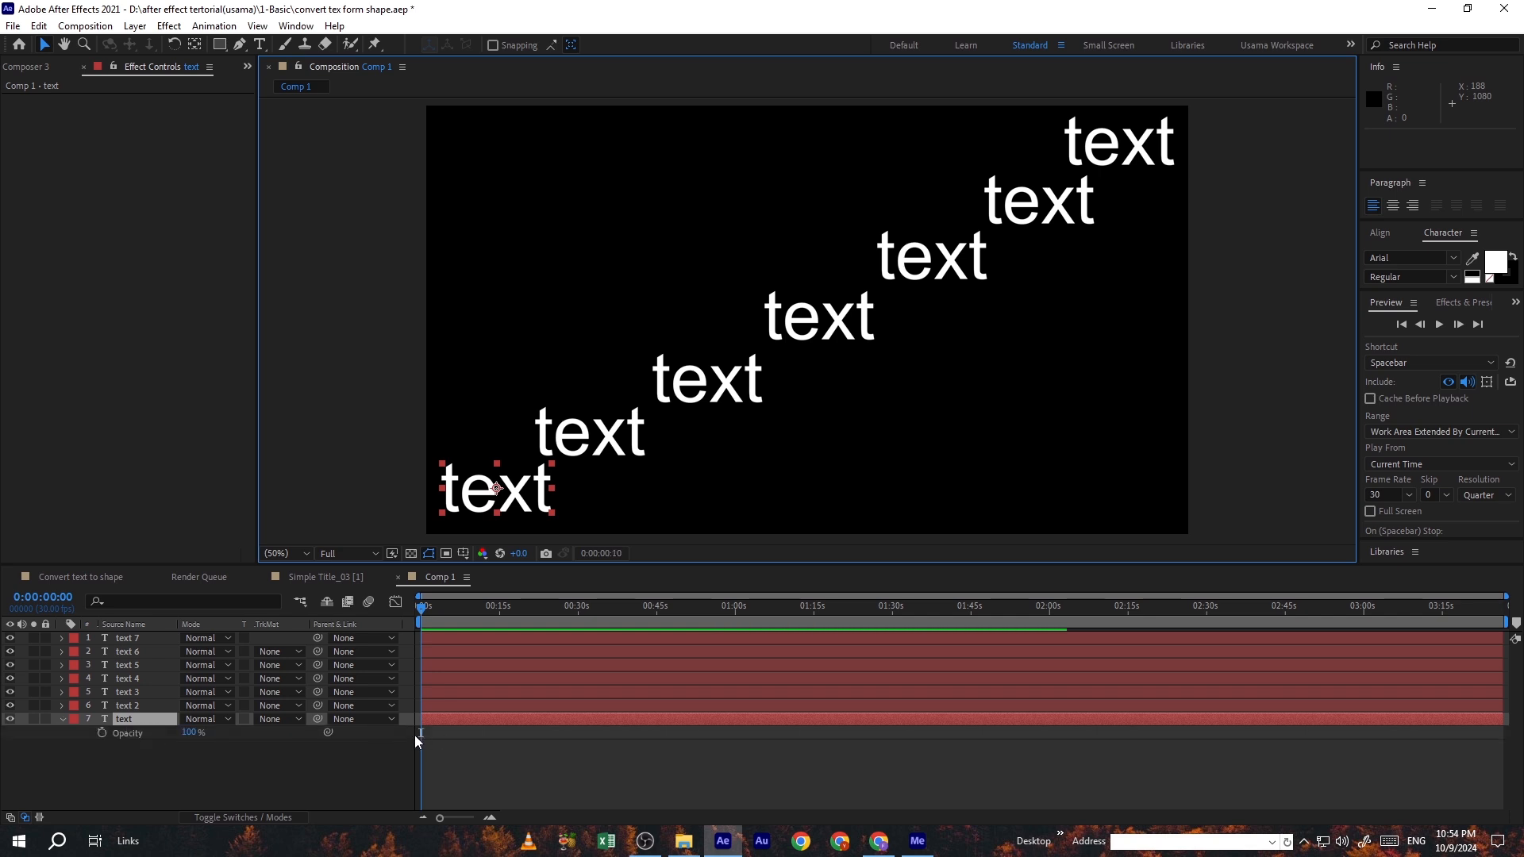
key(shift+Page_Down)
click(489, 818)
click(489, 819)
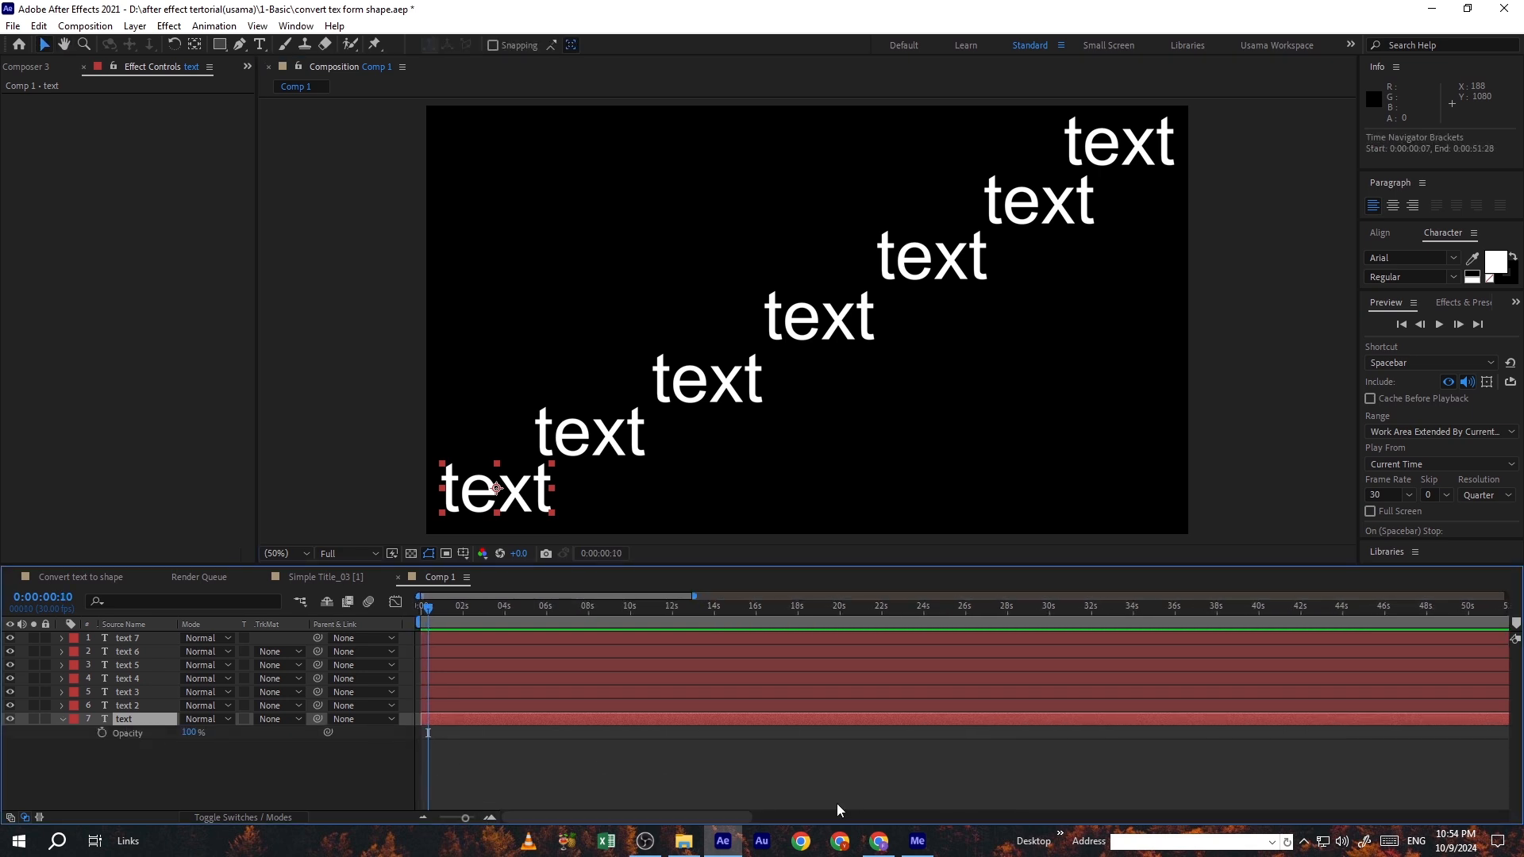
key(shift+Page_Down)
click(103, 729)
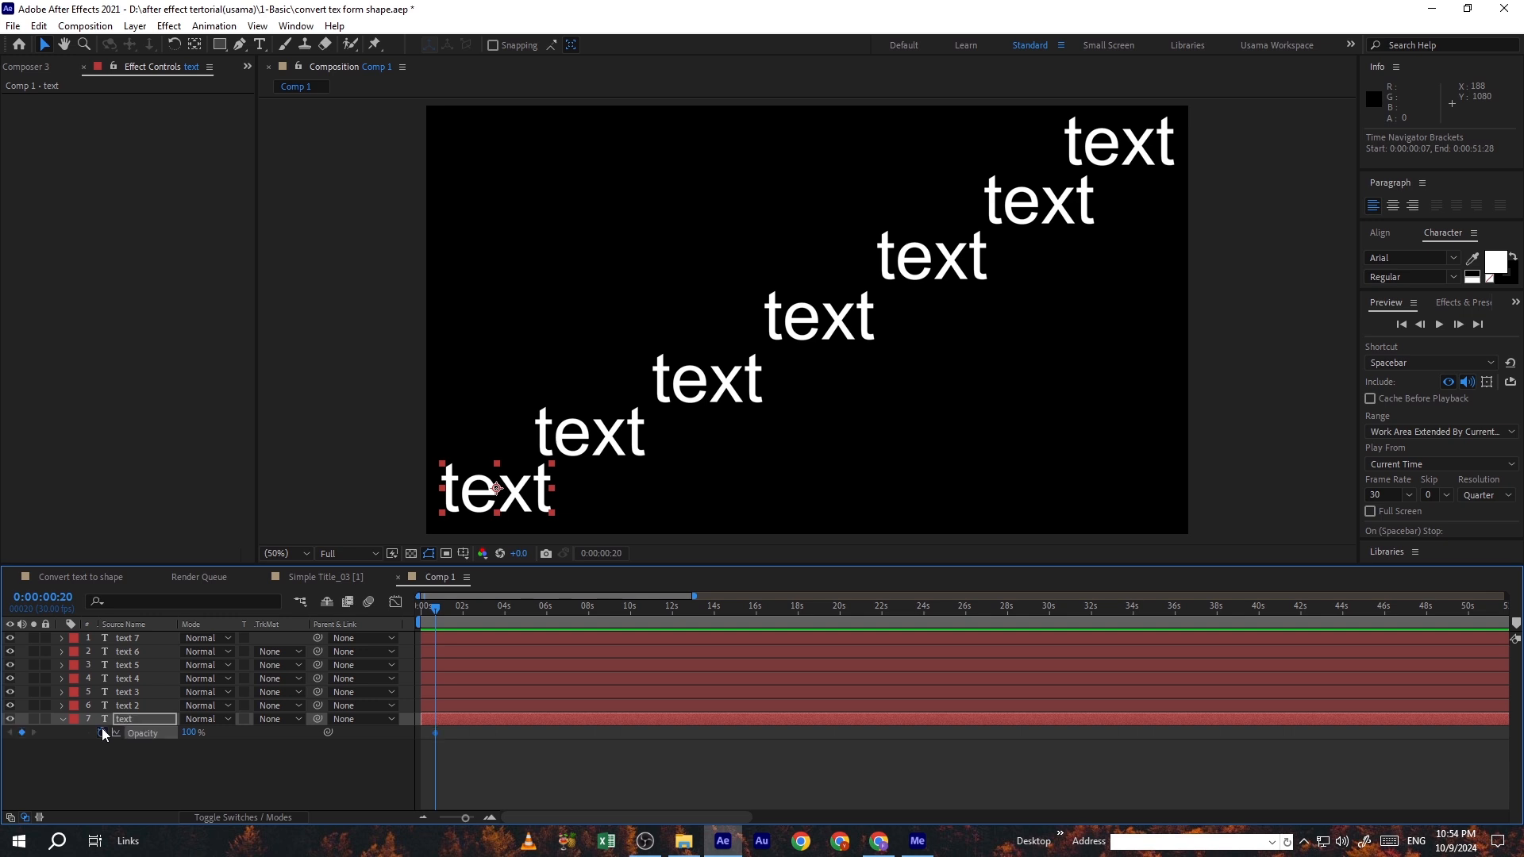
key(shift+Page_Up)
drag(187, 732, 81, 756)
key(shift+Page_Down)
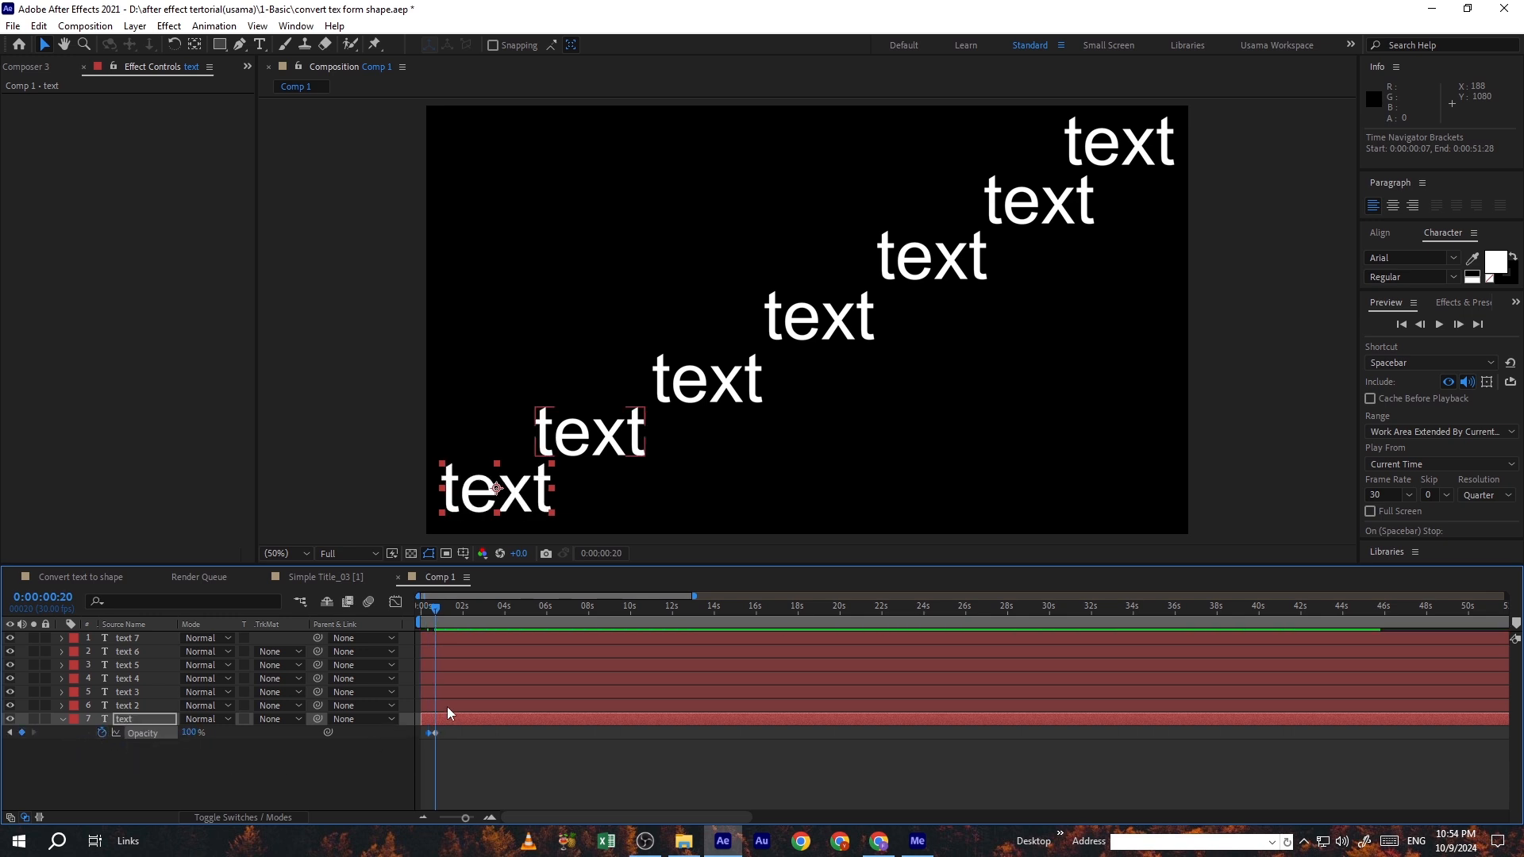
- Keyframe the text 2 layer's opacity from 0% at 0:00:00:20 to 100% at 0:00:01:00
click(445, 706)
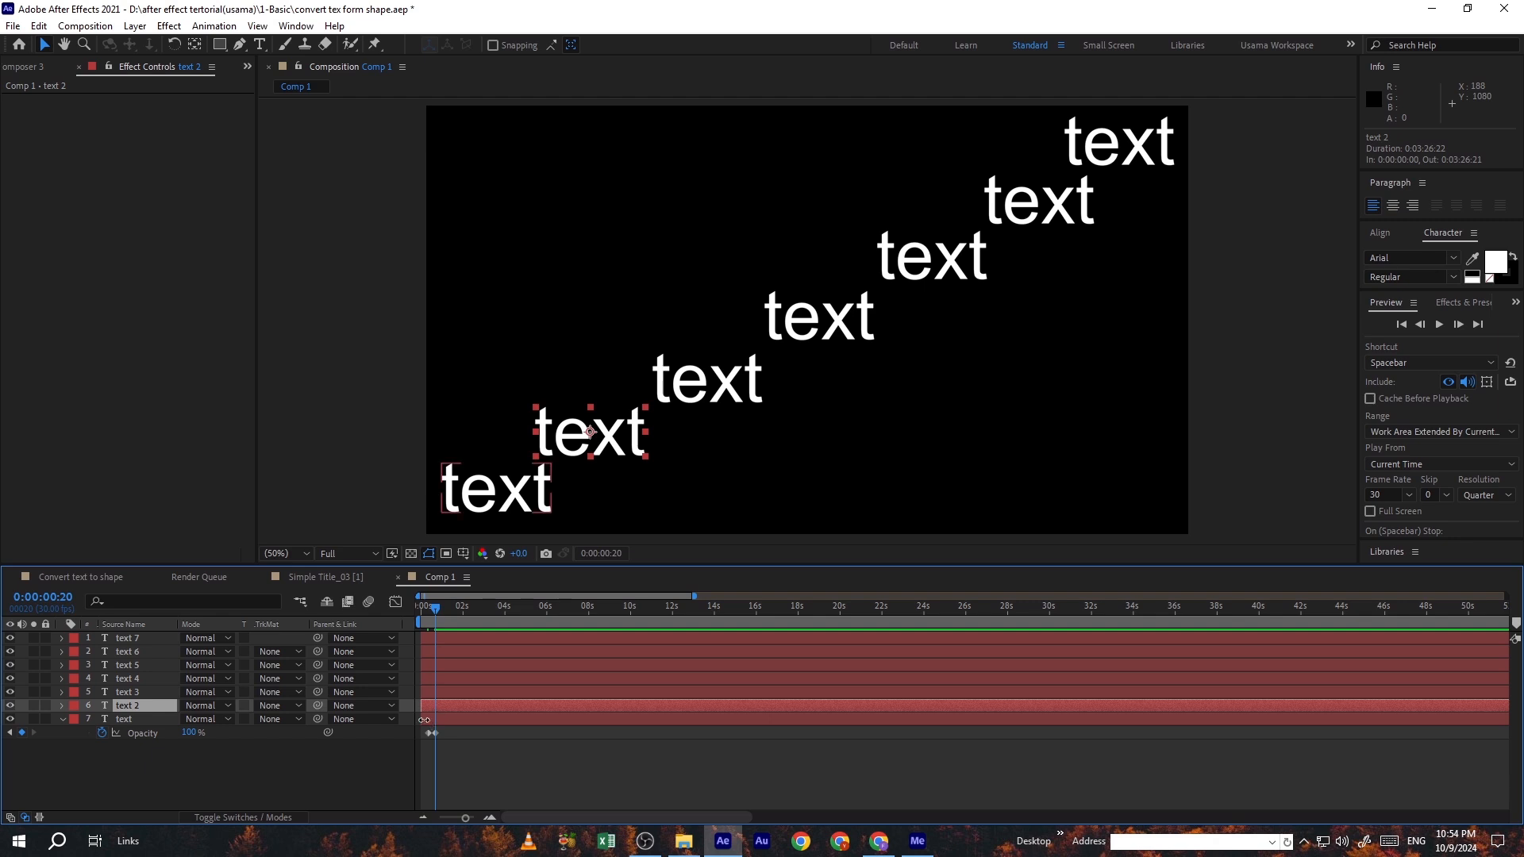
key(t)
key(shift+Page_Down)
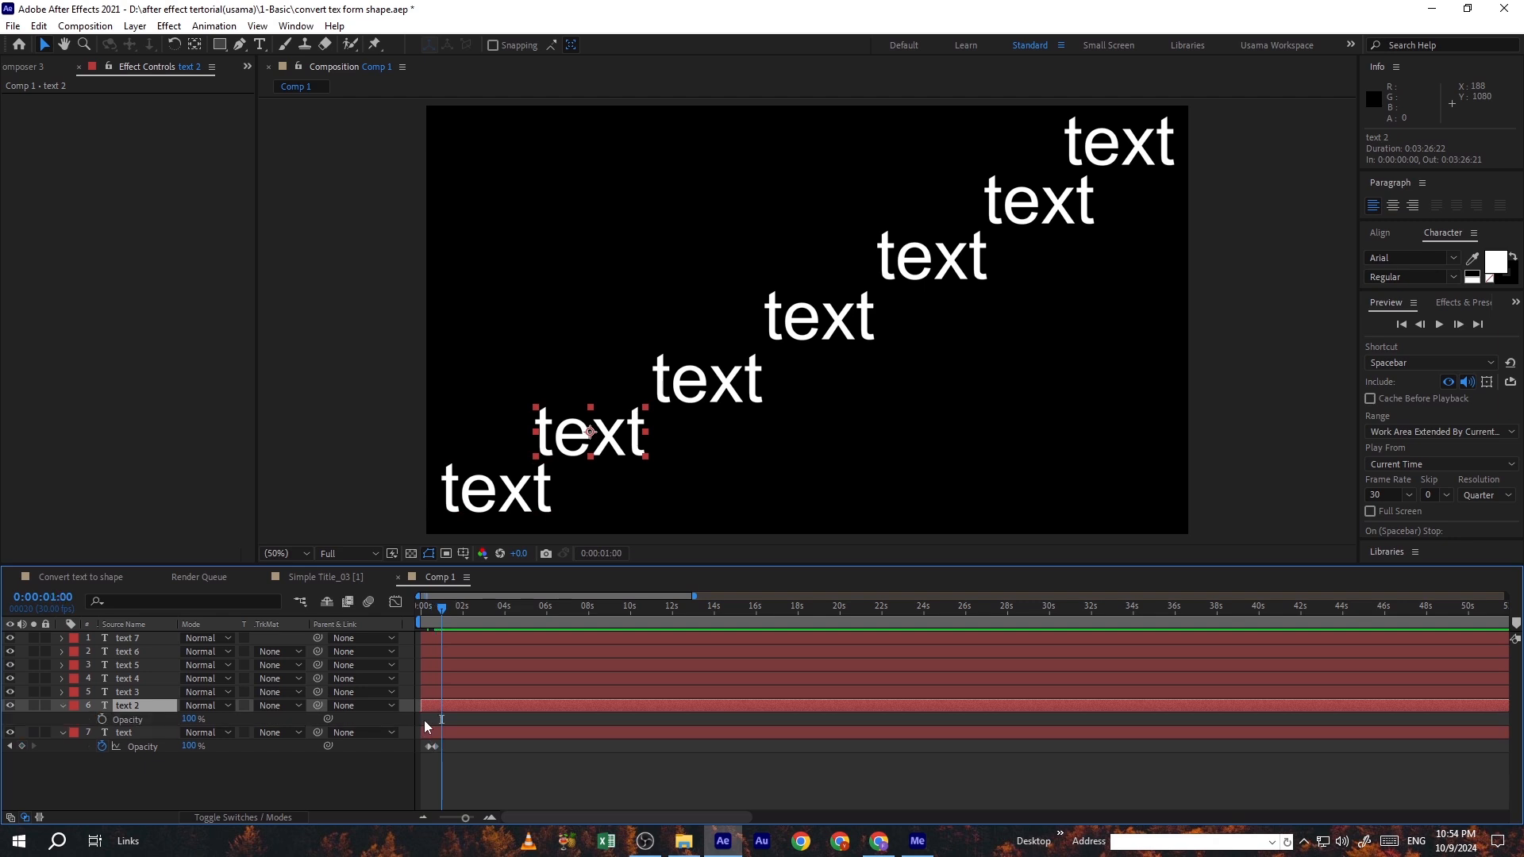
key(shift+Page_Up)
click(102, 719)
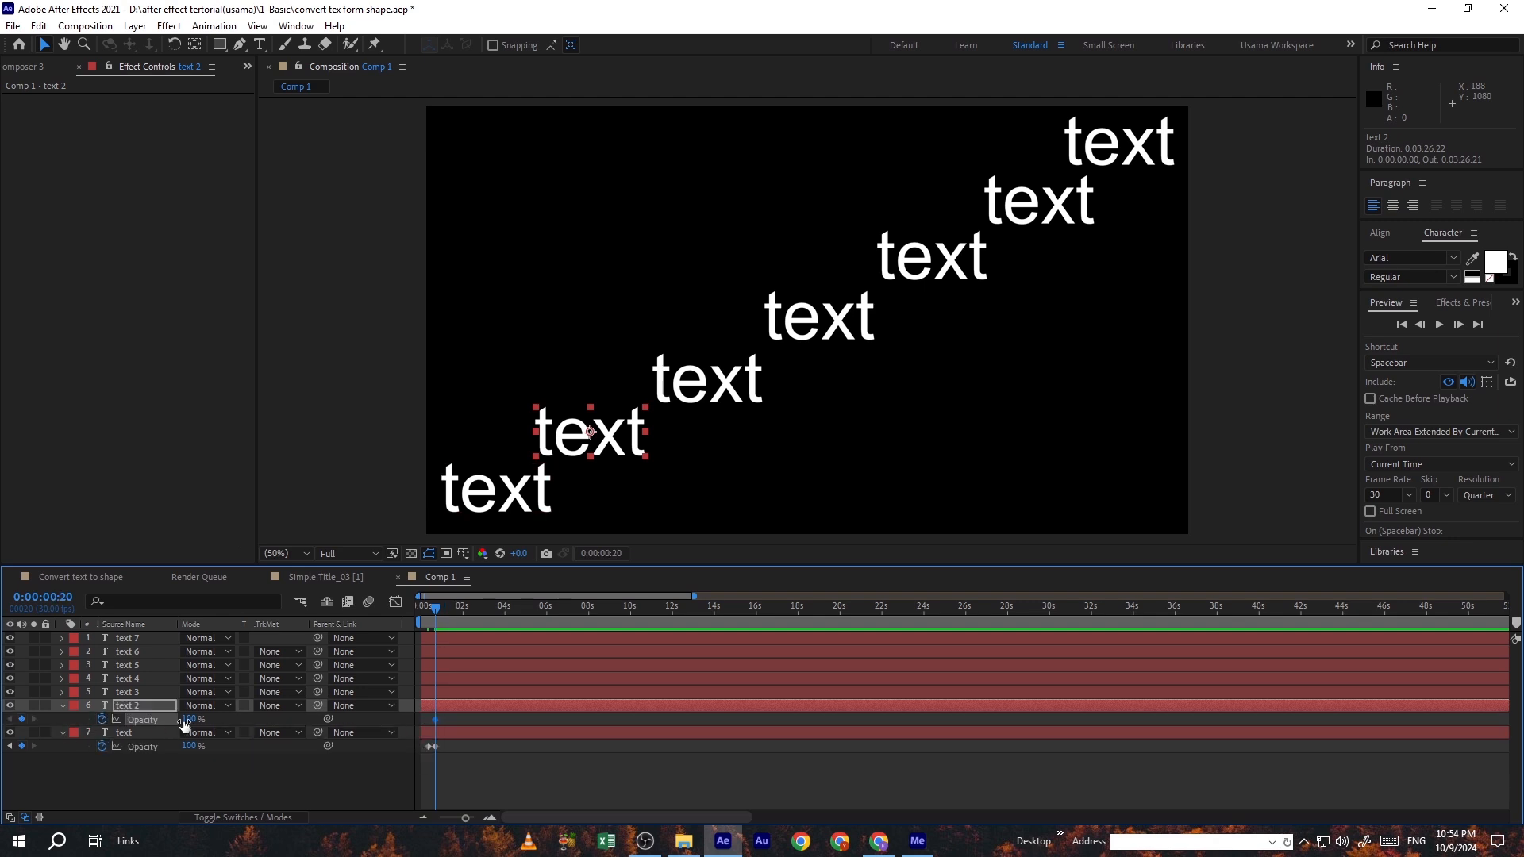
drag(188, 719, 45, 739)
key(shift+Page_Down)
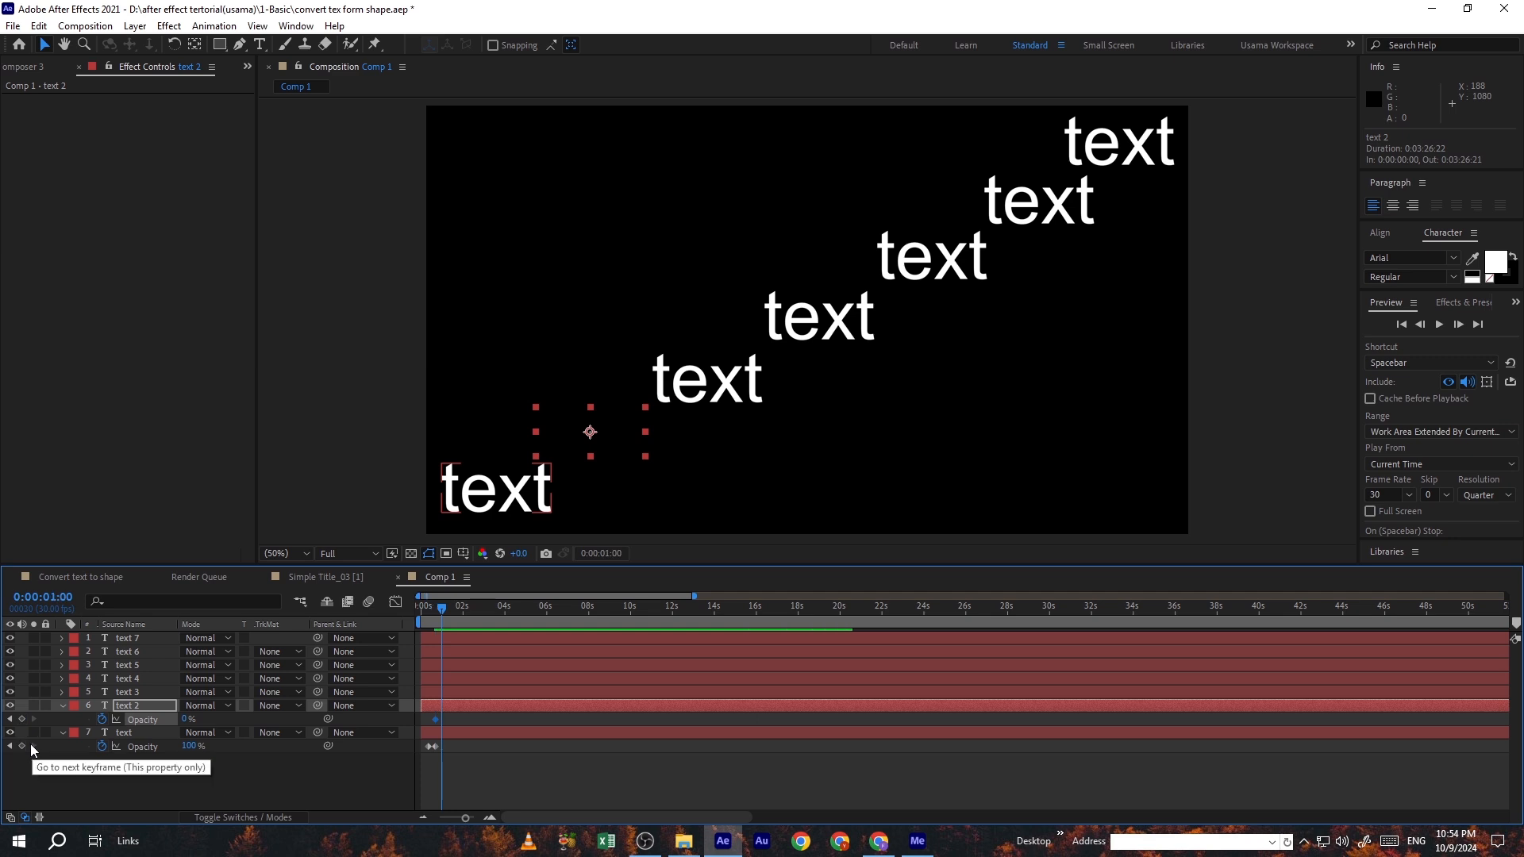
drag(182, 726, 484, 698)
- Keyframe the text 3 layer's opacity from 0% at 0:00:01:00 to 100% at 0:00:01:10
click(464, 692)
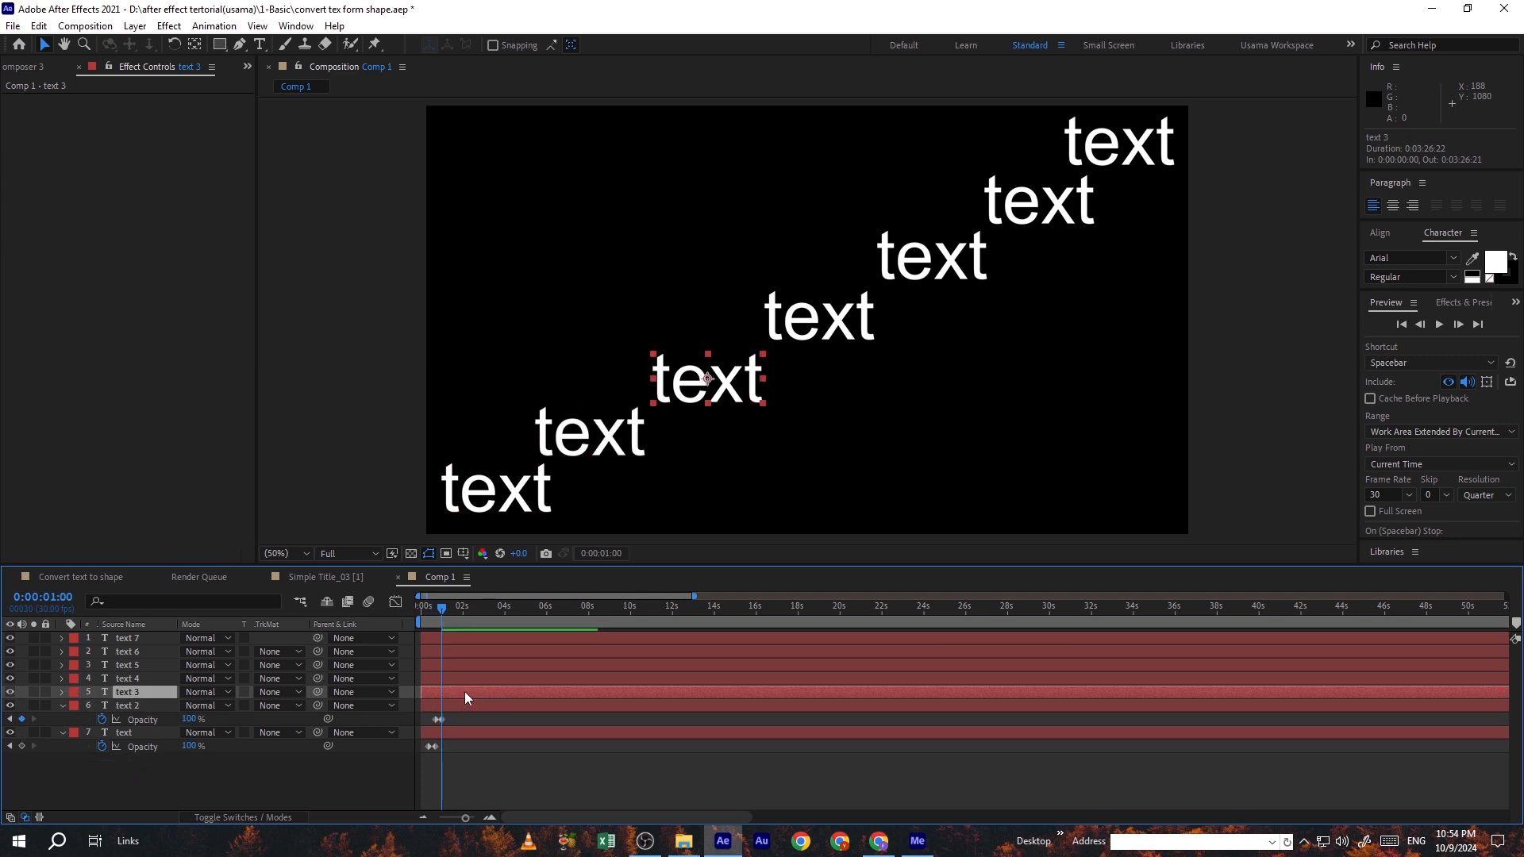
key(t)
click(102, 706)
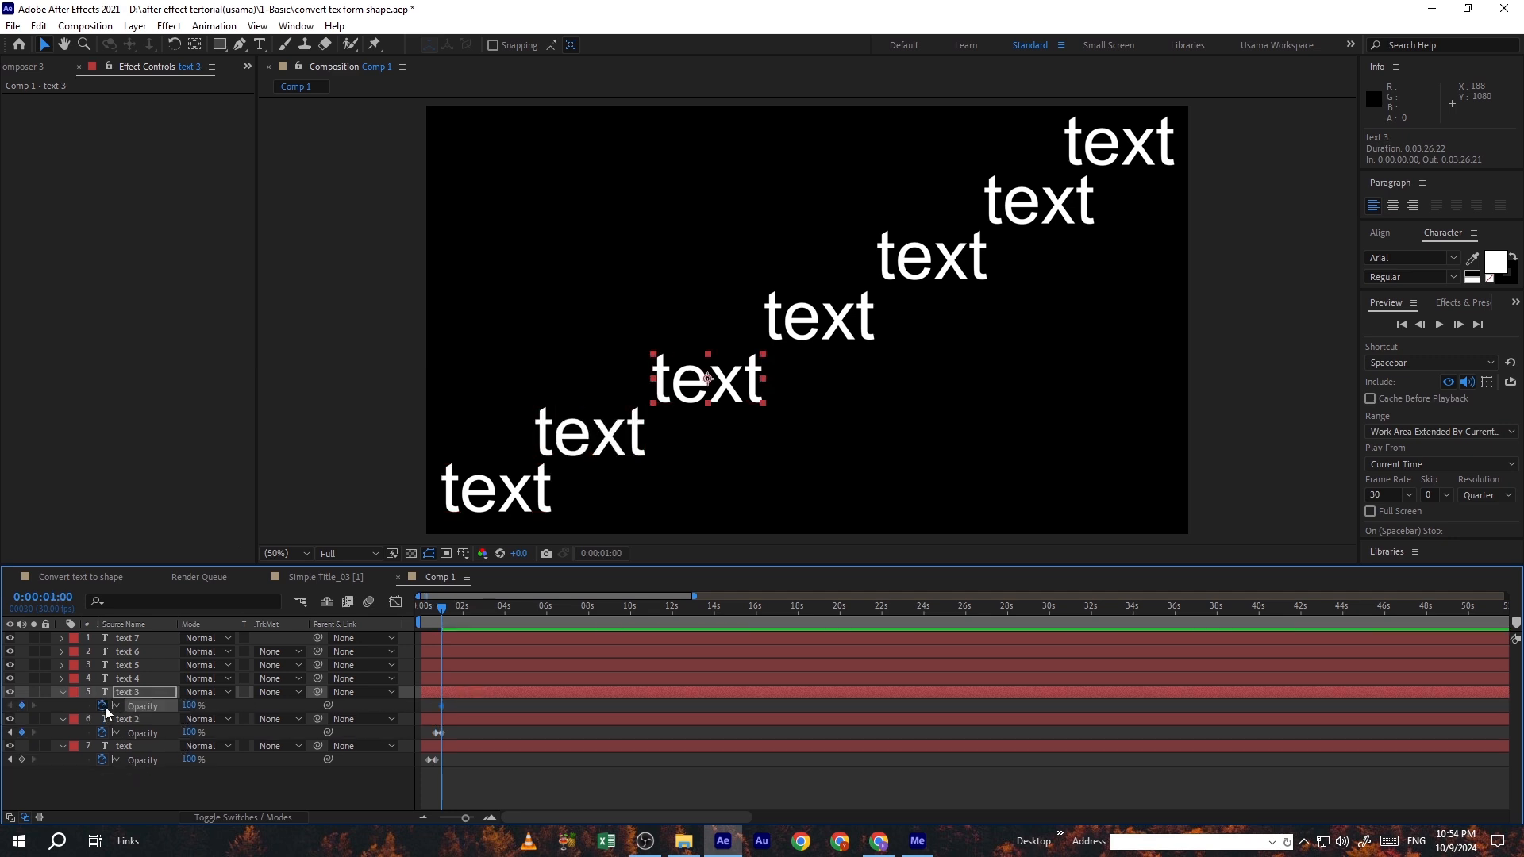
drag(209, 709, 29, 716)
click(295, 530)
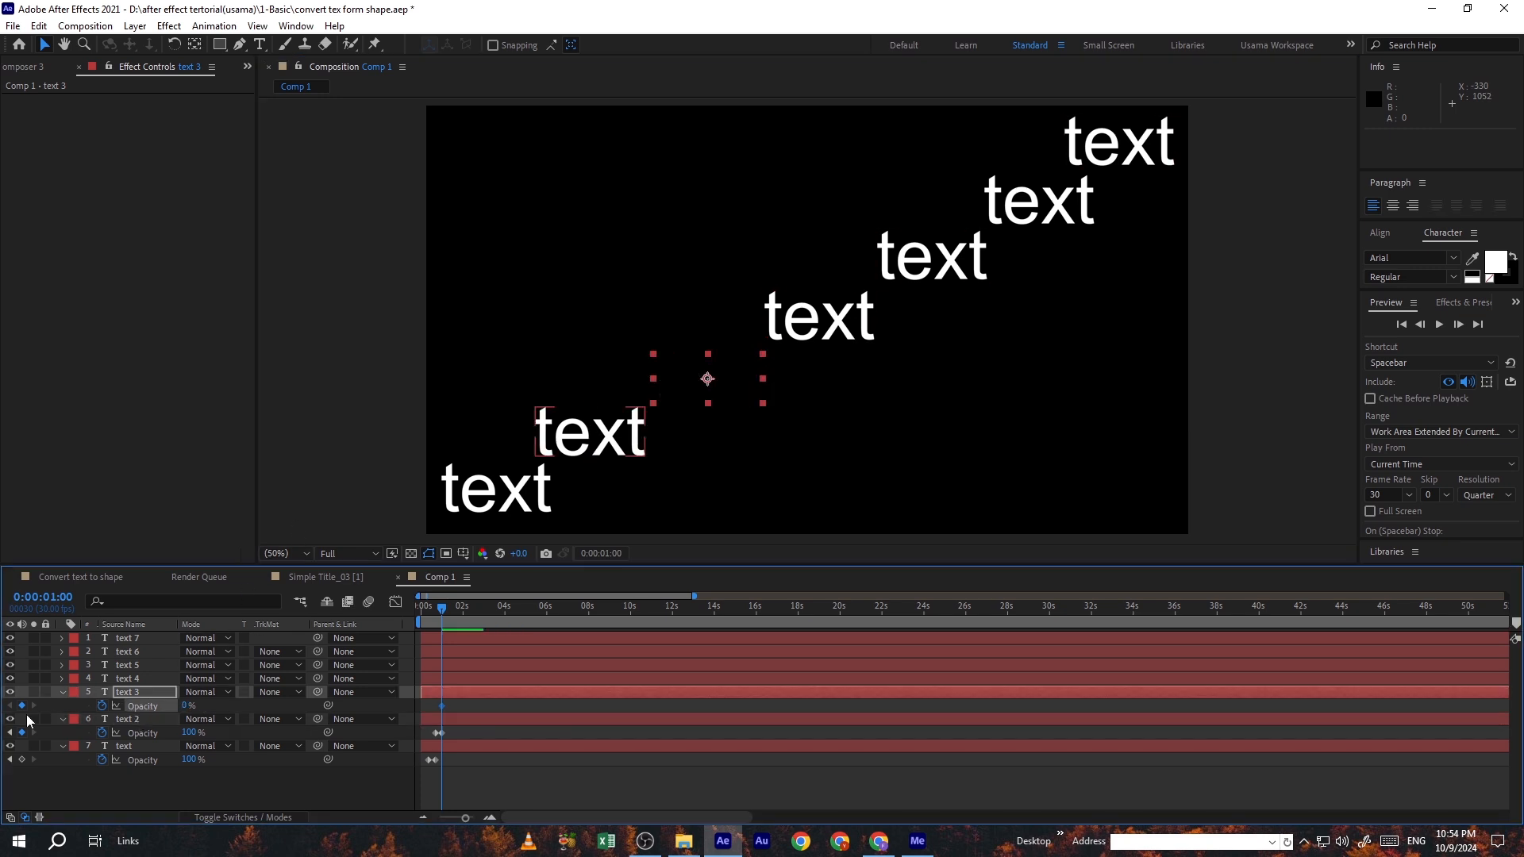
key(shift+Page_Down)
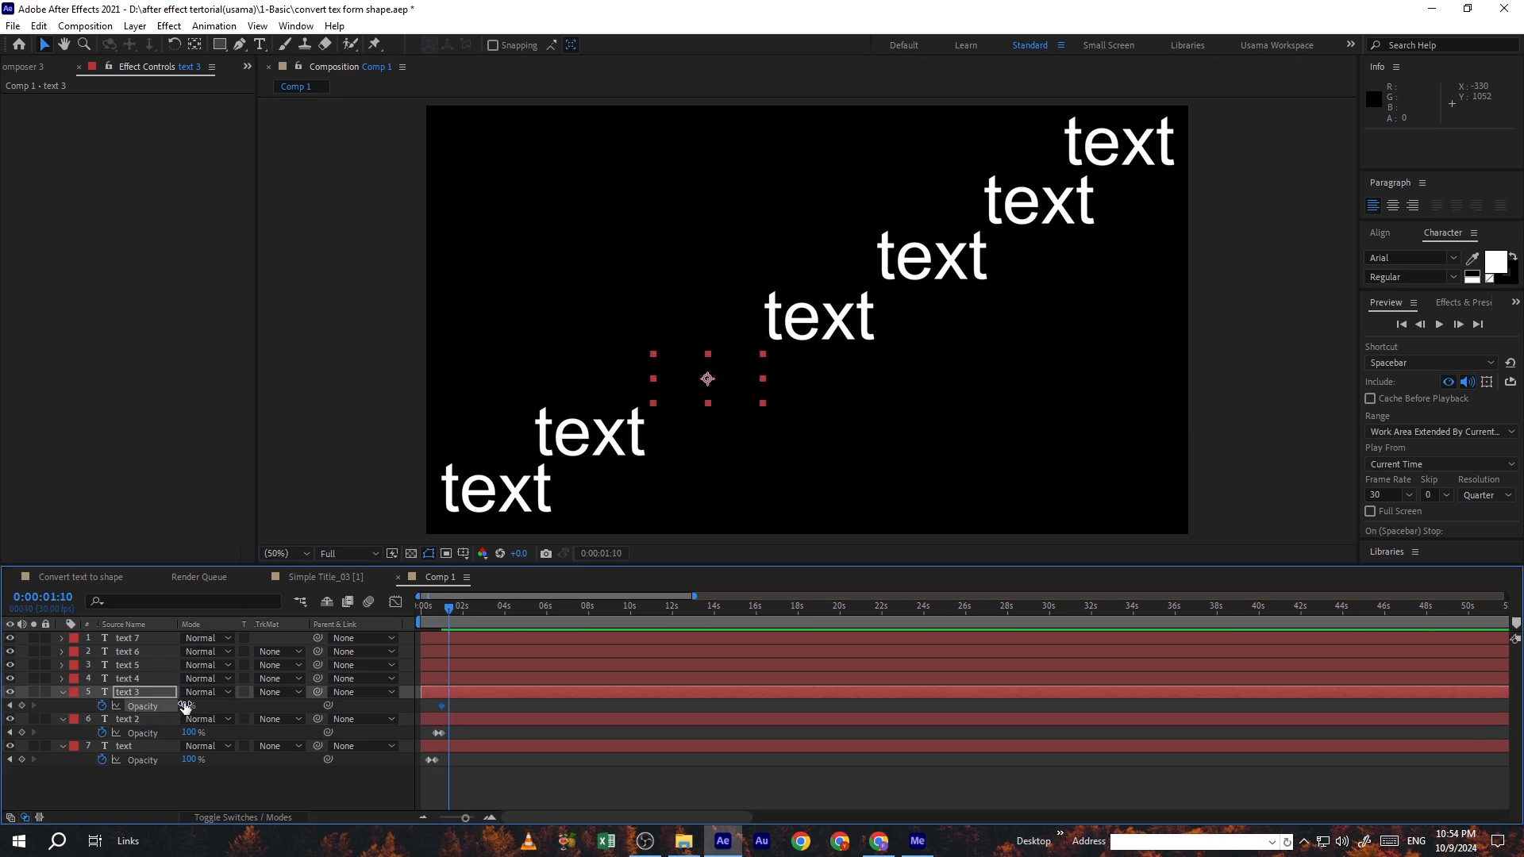
drag(189, 706, 433, 704)
click(407, 487)
- Delete all opacity keyframes on the text, text 2 and text 3 layers and return to the start of the composition
mouse_move(449, 605)
mouse_down()
mouse_move(421, 612)
mouse_move(478, 612)
mouse_move(427, 617)
mouse_move(461, 612)
mouse_up()
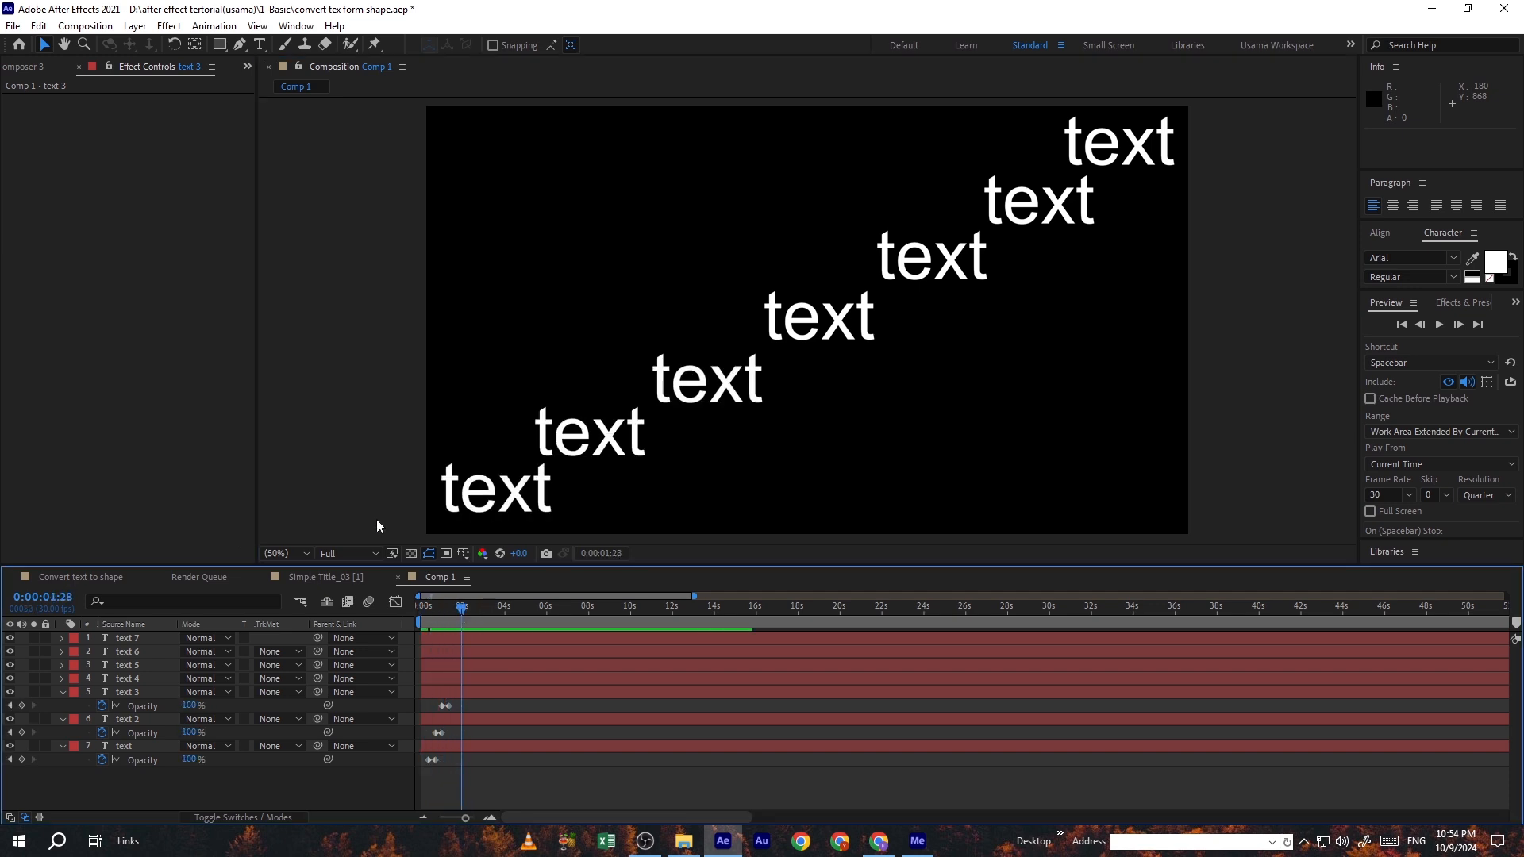
click(369, 487)
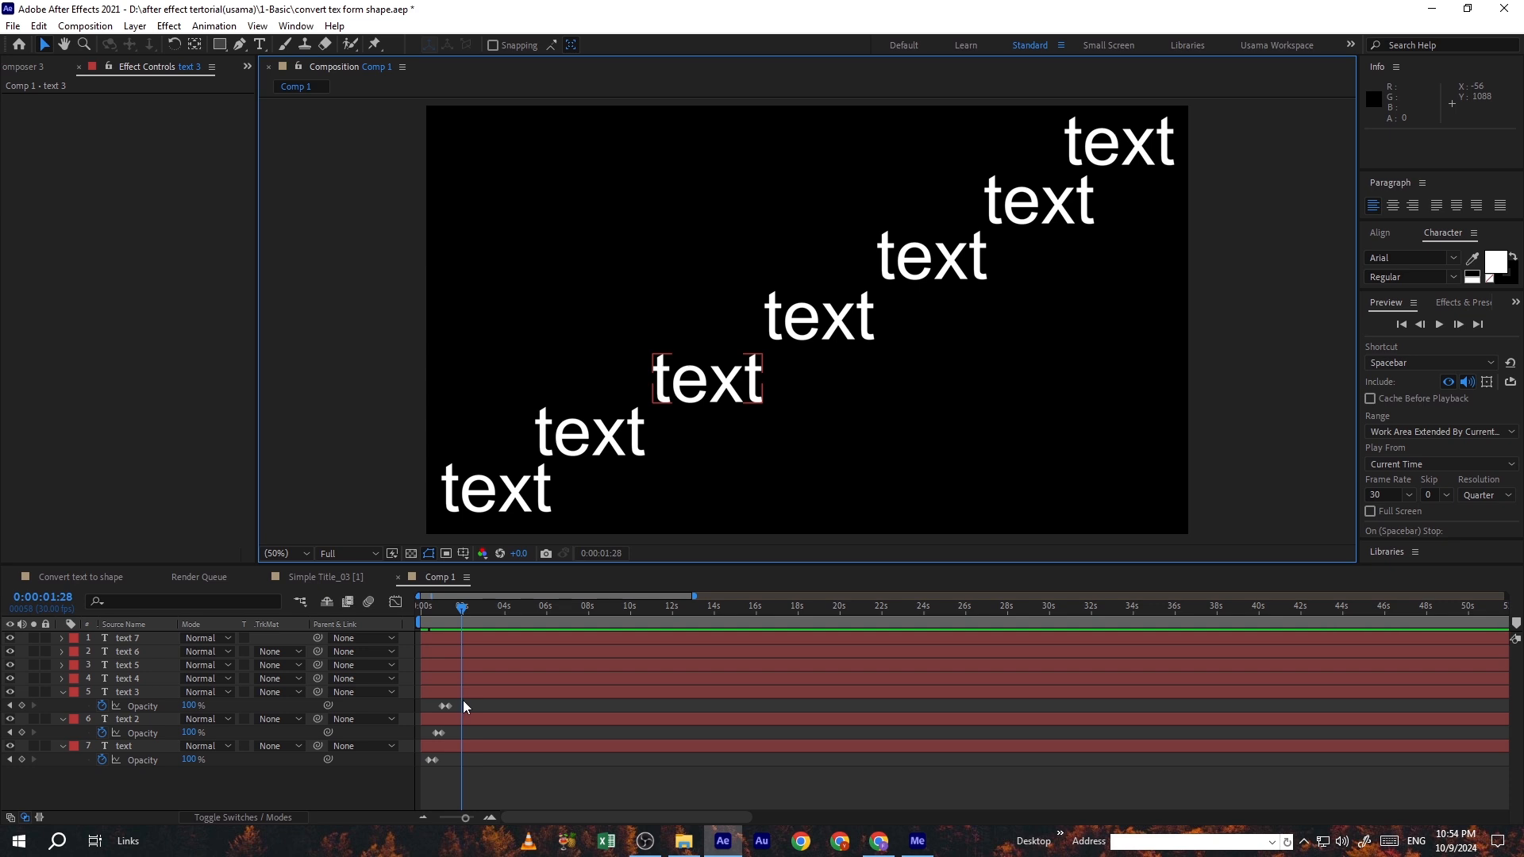
mouse_move(460, 627)
mouse_down()
mouse_move(427, 624)
mouse_move(455, 621)
mouse_up()
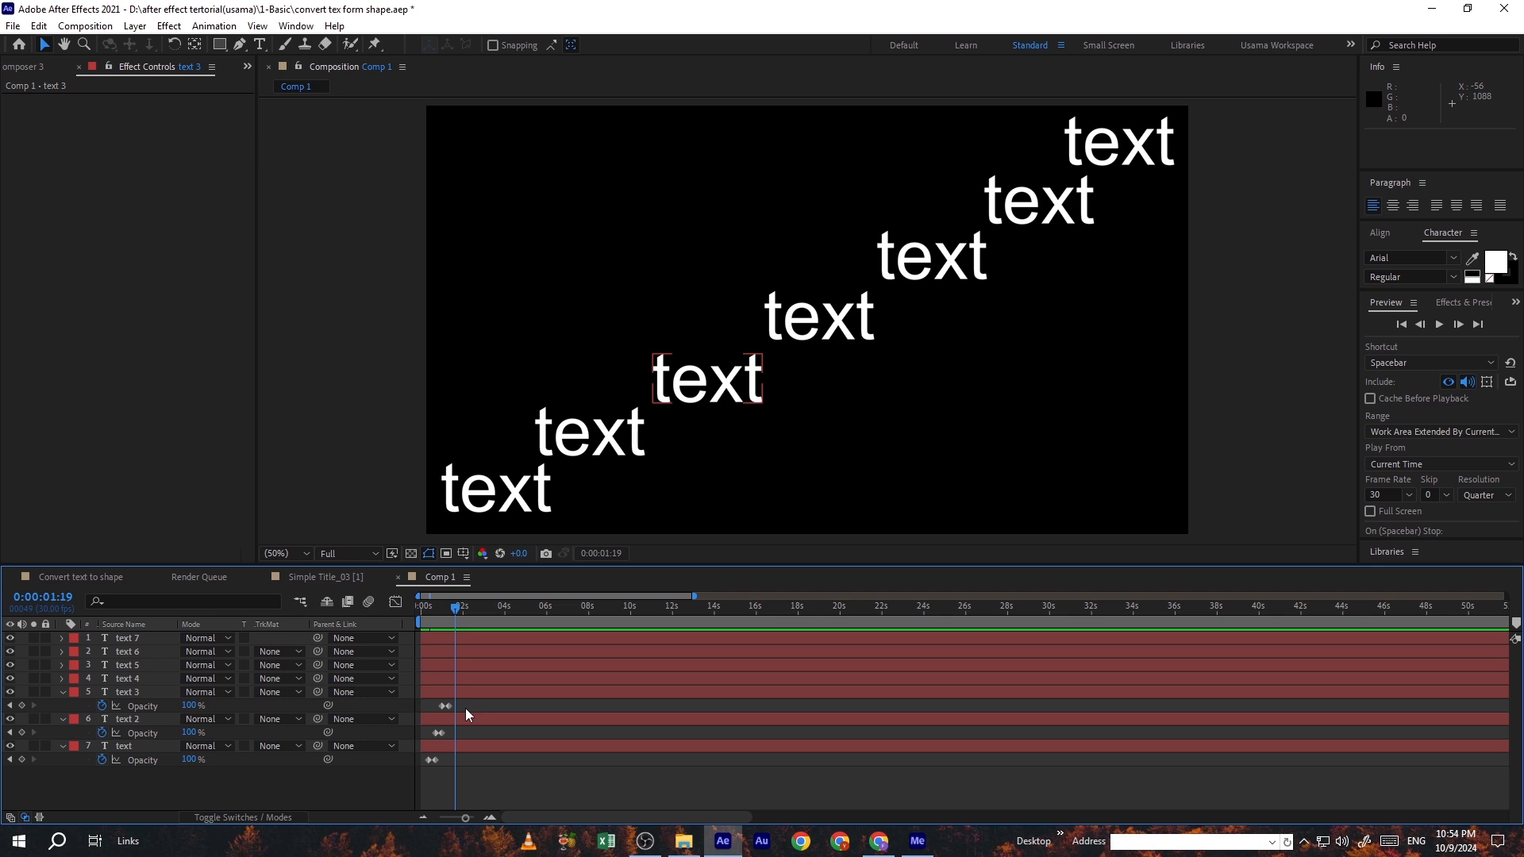
drag(462, 703, 416, 787)
key(Delete)
drag(455, 611, 397, 613)
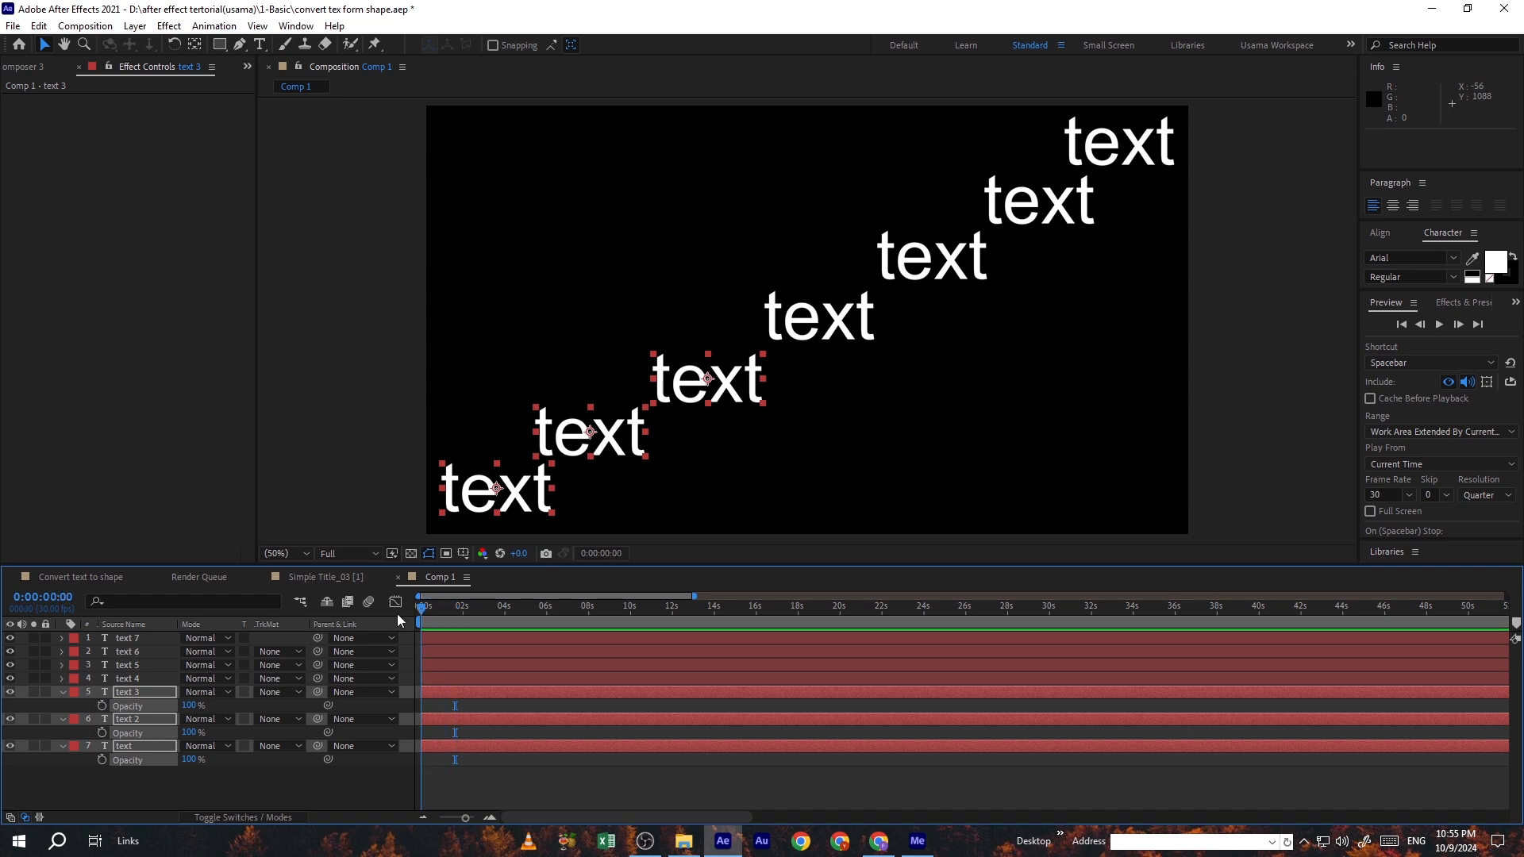
click(356, 448)
key(u)
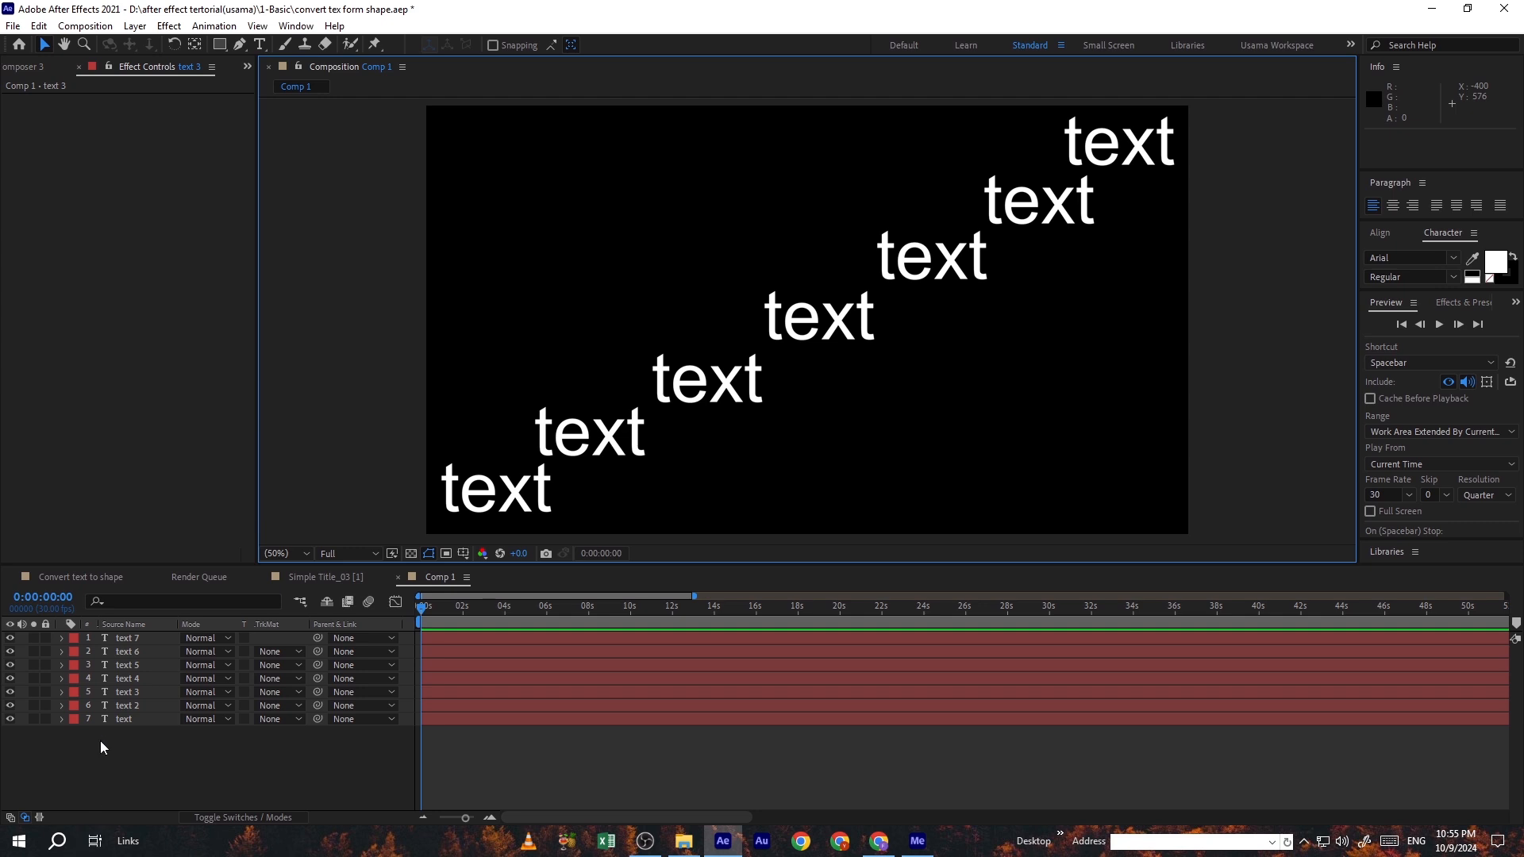
- Keyframe the opacity of all seven text layers together from 0% at 0:00:00:10 to 100% at 0:00:01:00
drag(100, 741, 129, 593)
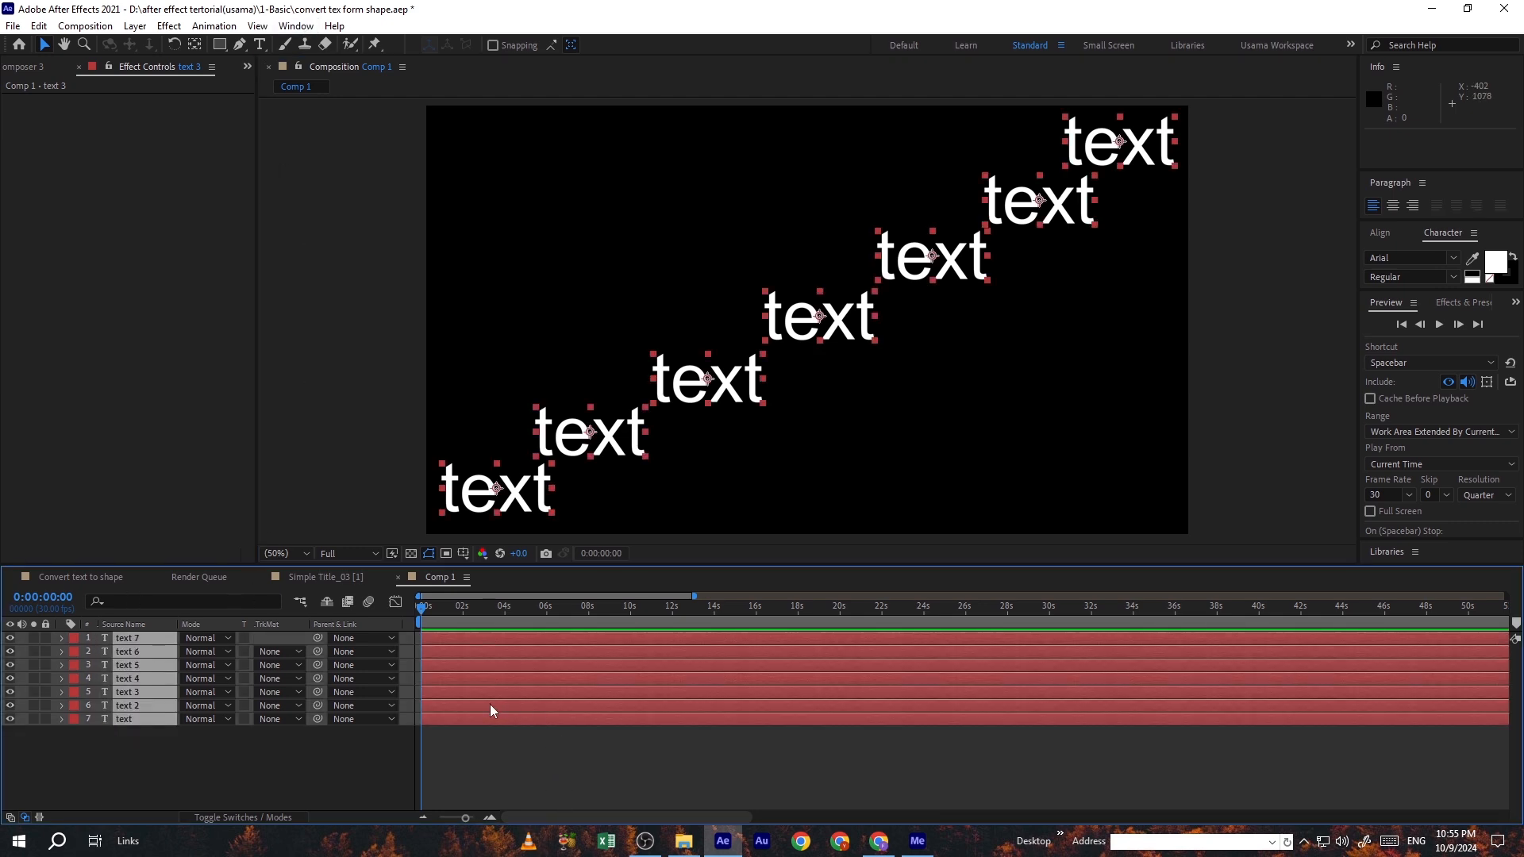
key(shift+Page_Down)
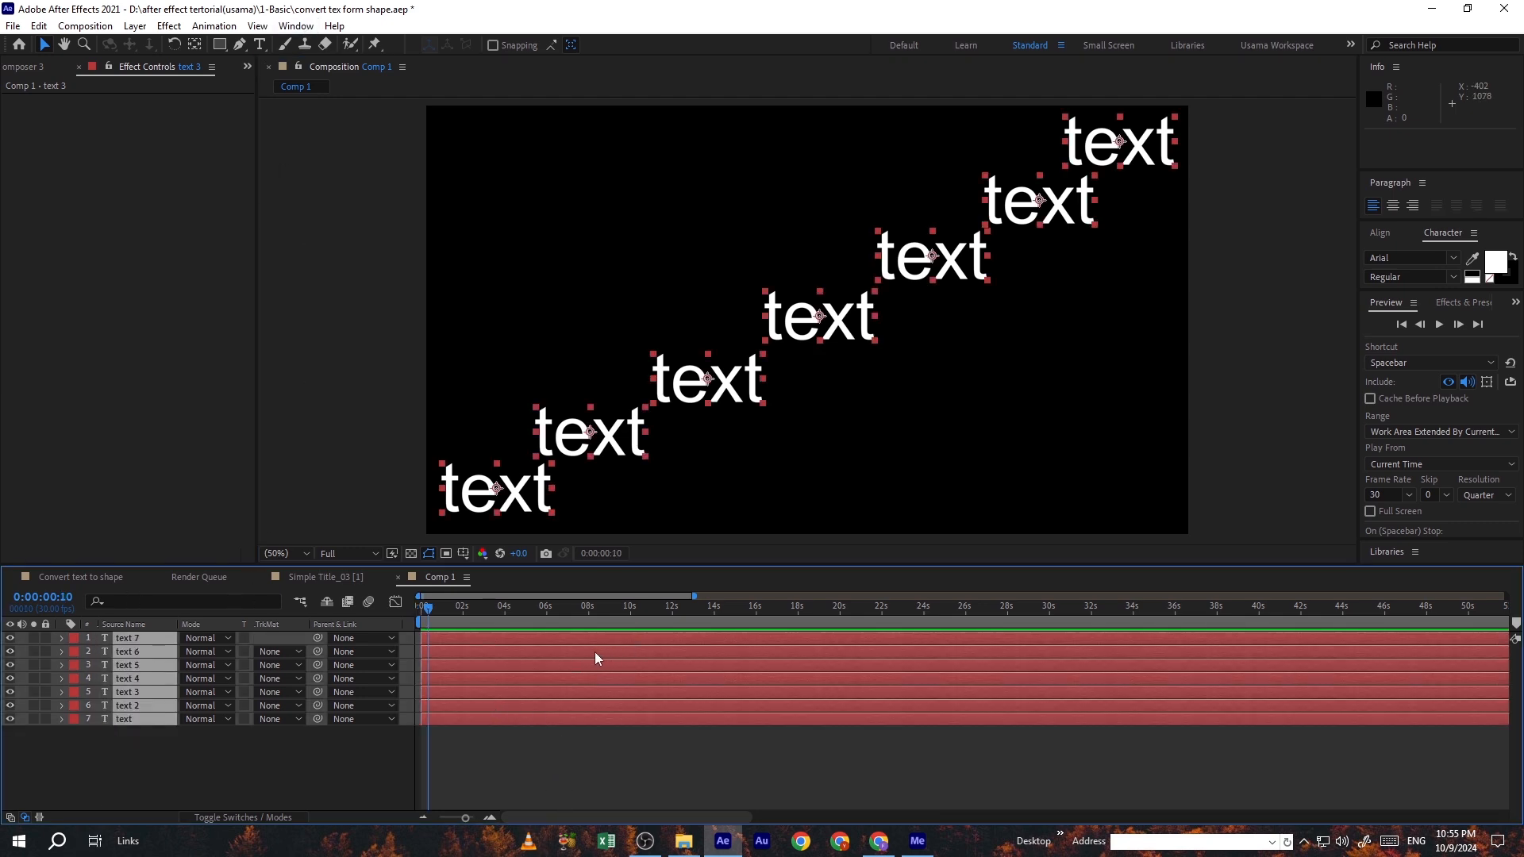
key(t)
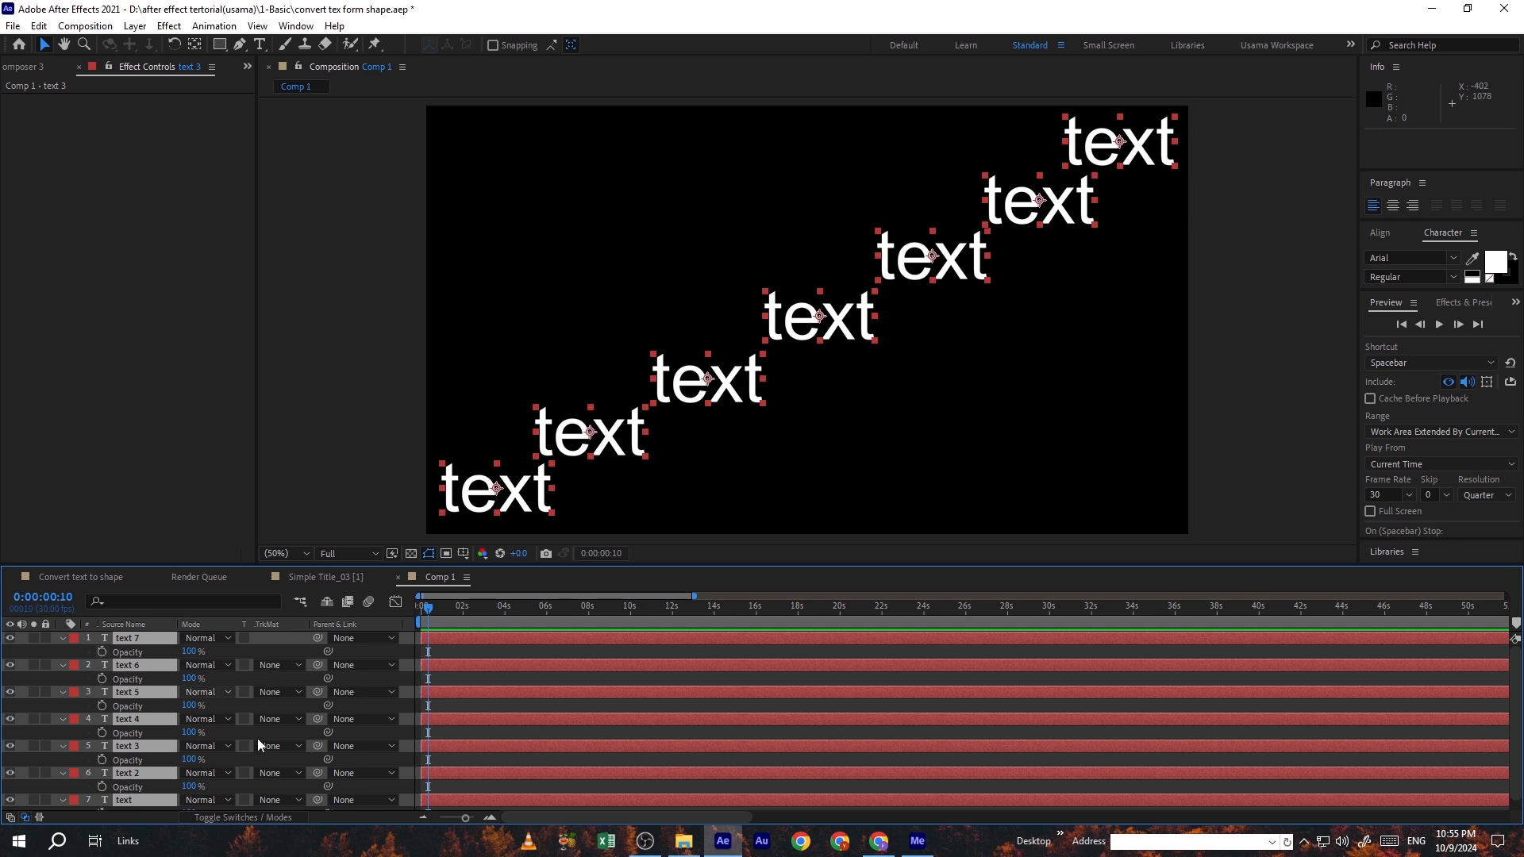
click(490, 819)
drag(598, 759, 599, 758)
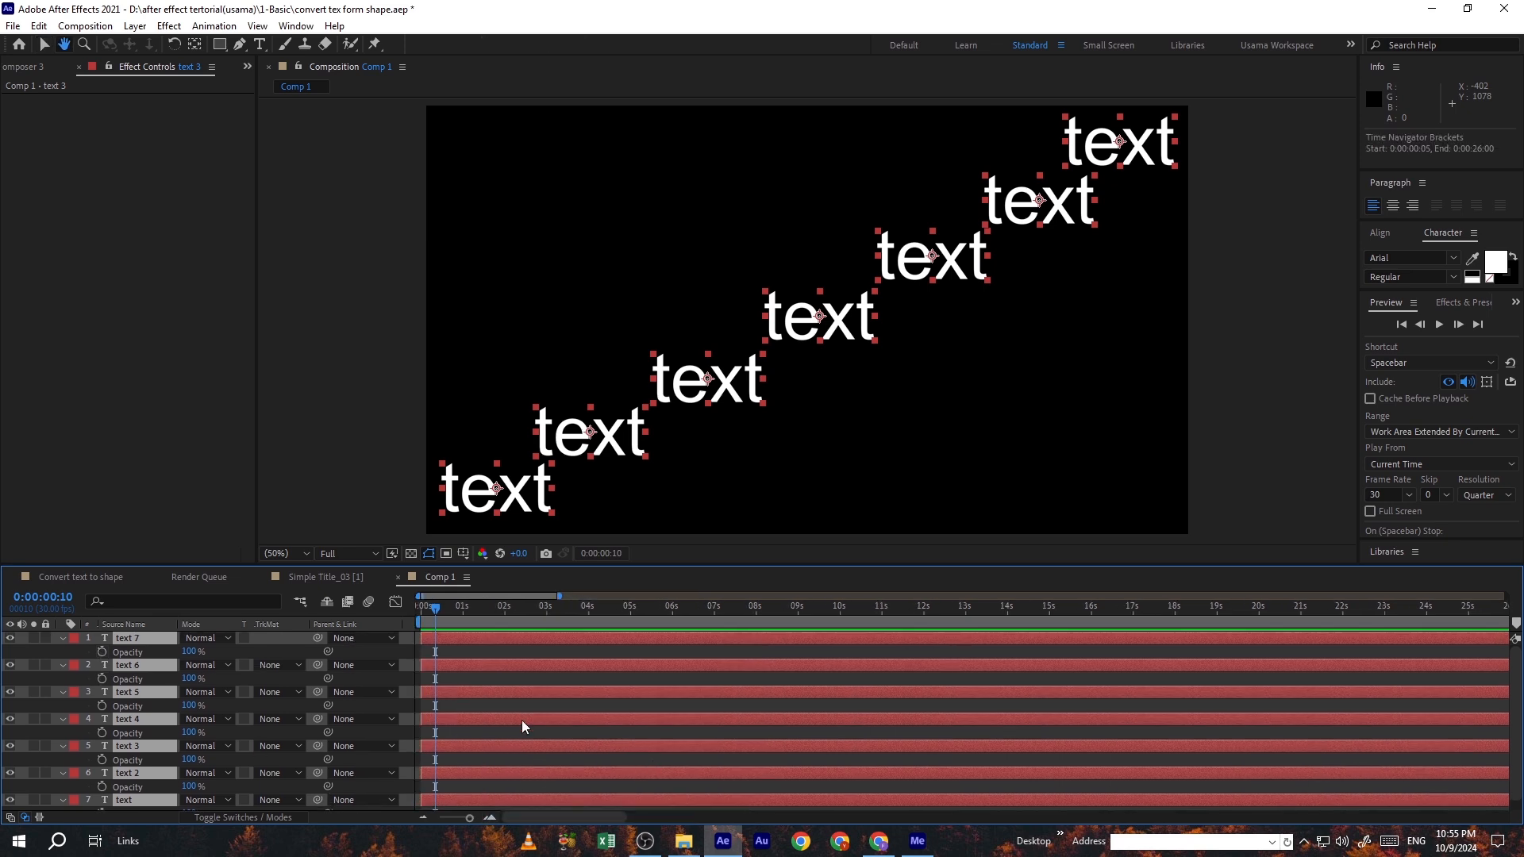
key(v)
click(102, 652)
drag(191, 653, 85, 665)
key(shift+Page_Down)
key(shift+Page_Down)
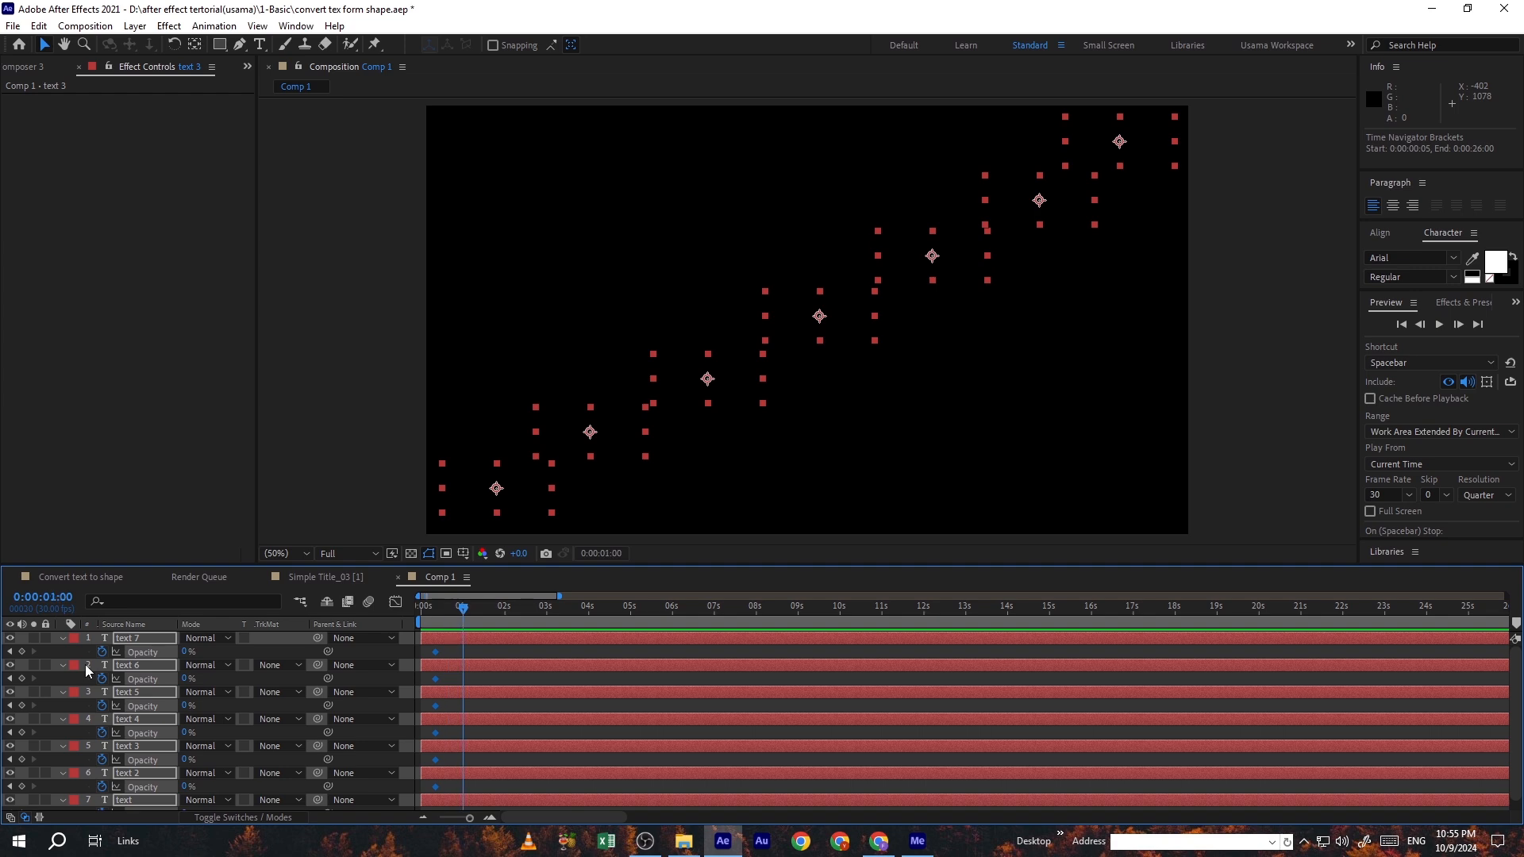
drag(183, 654, 270, 652)
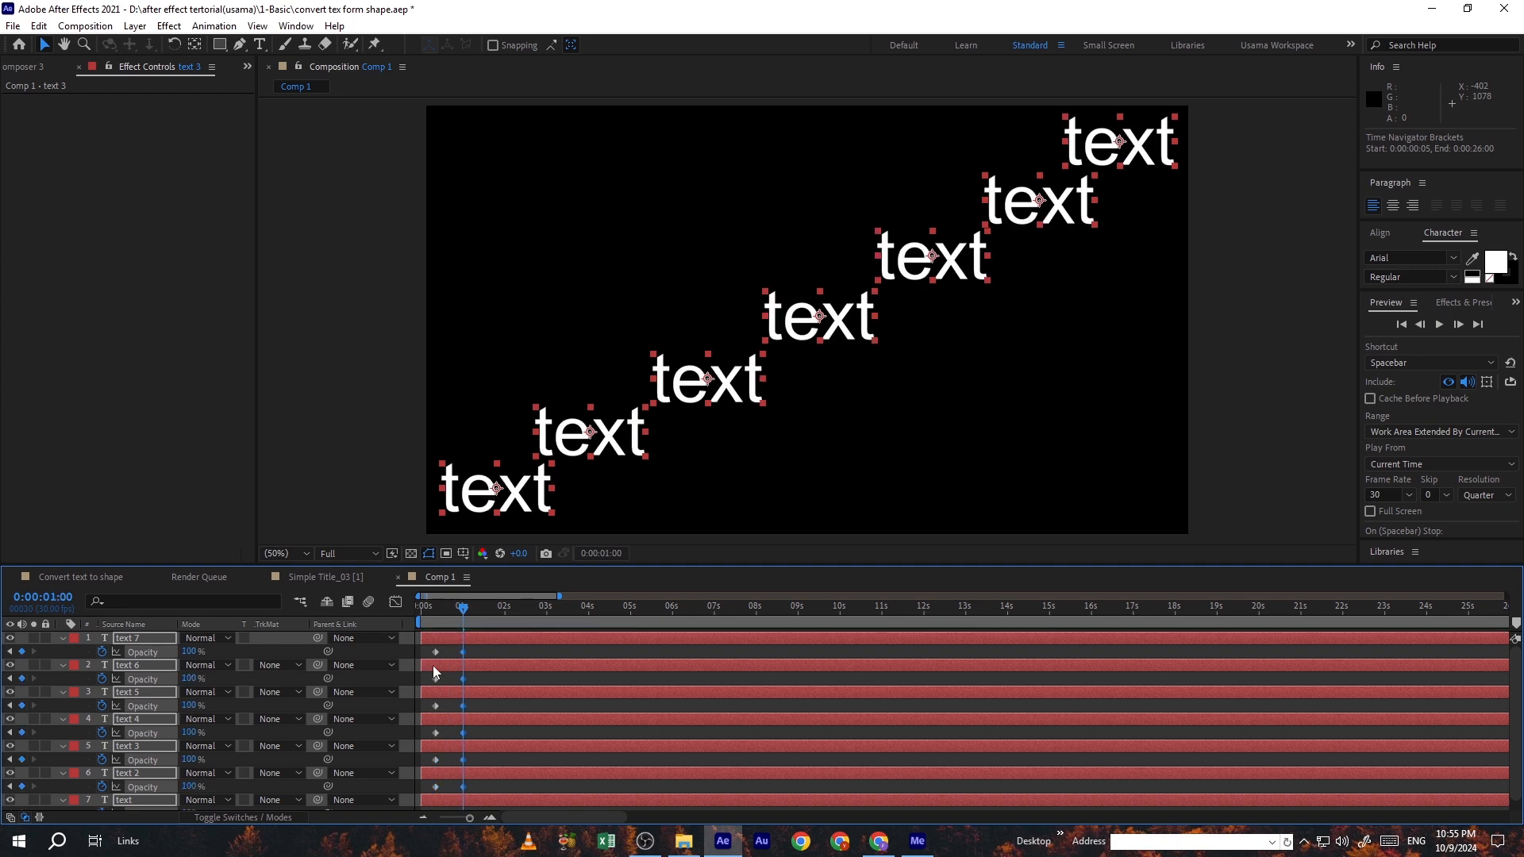
- Enlarge the timeline area until every layer fits, and select the opacity keyframes of all seven layers
scroll(469, 635, down, 1)
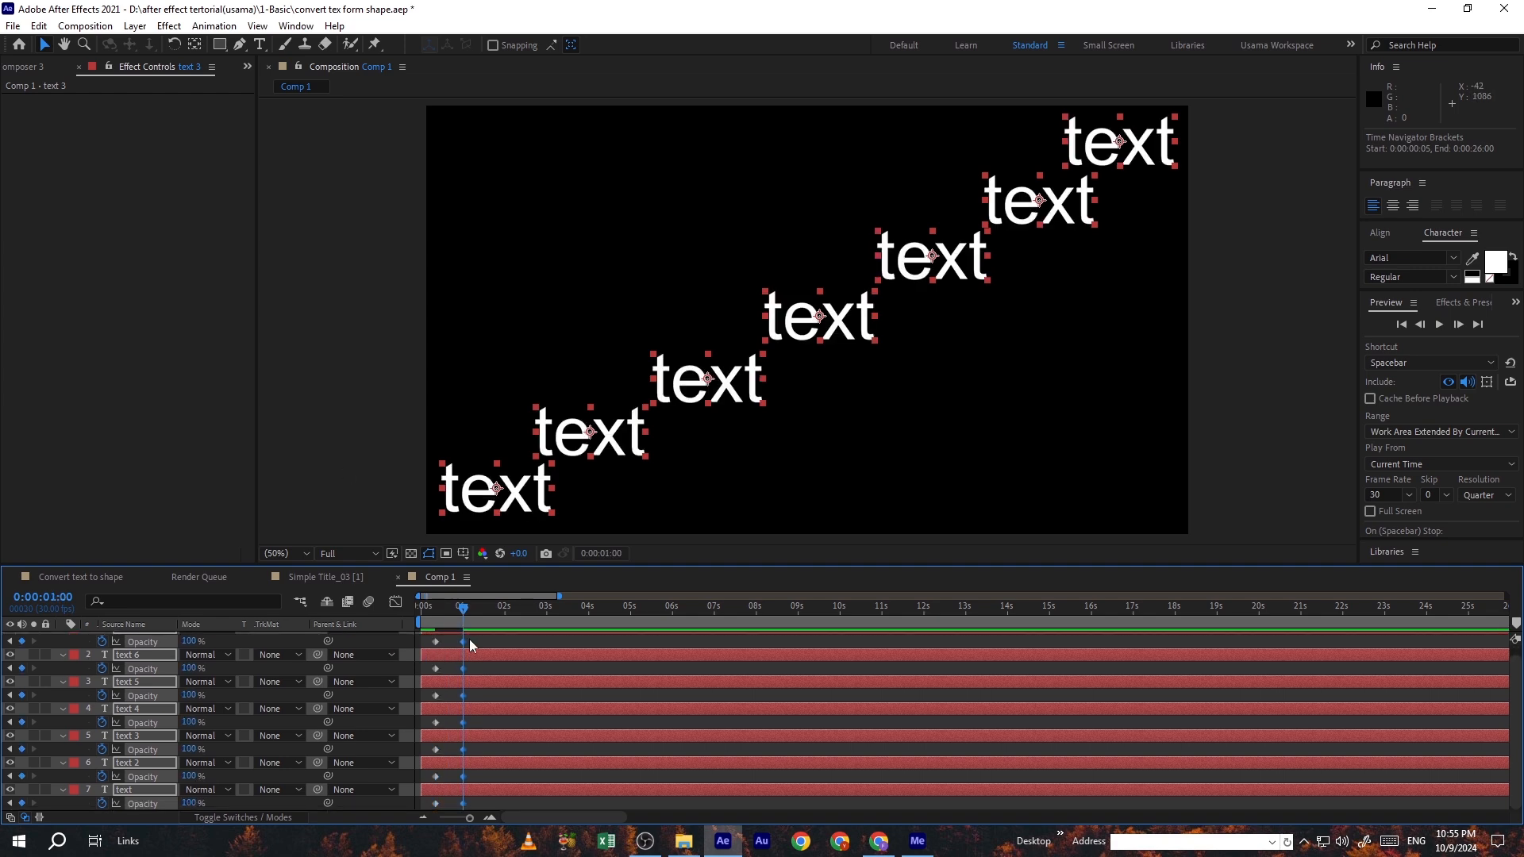
scroll(469, 639, down, 2)
drag(639, 565, 639, 479)
drag(484, 563, 414, 764)
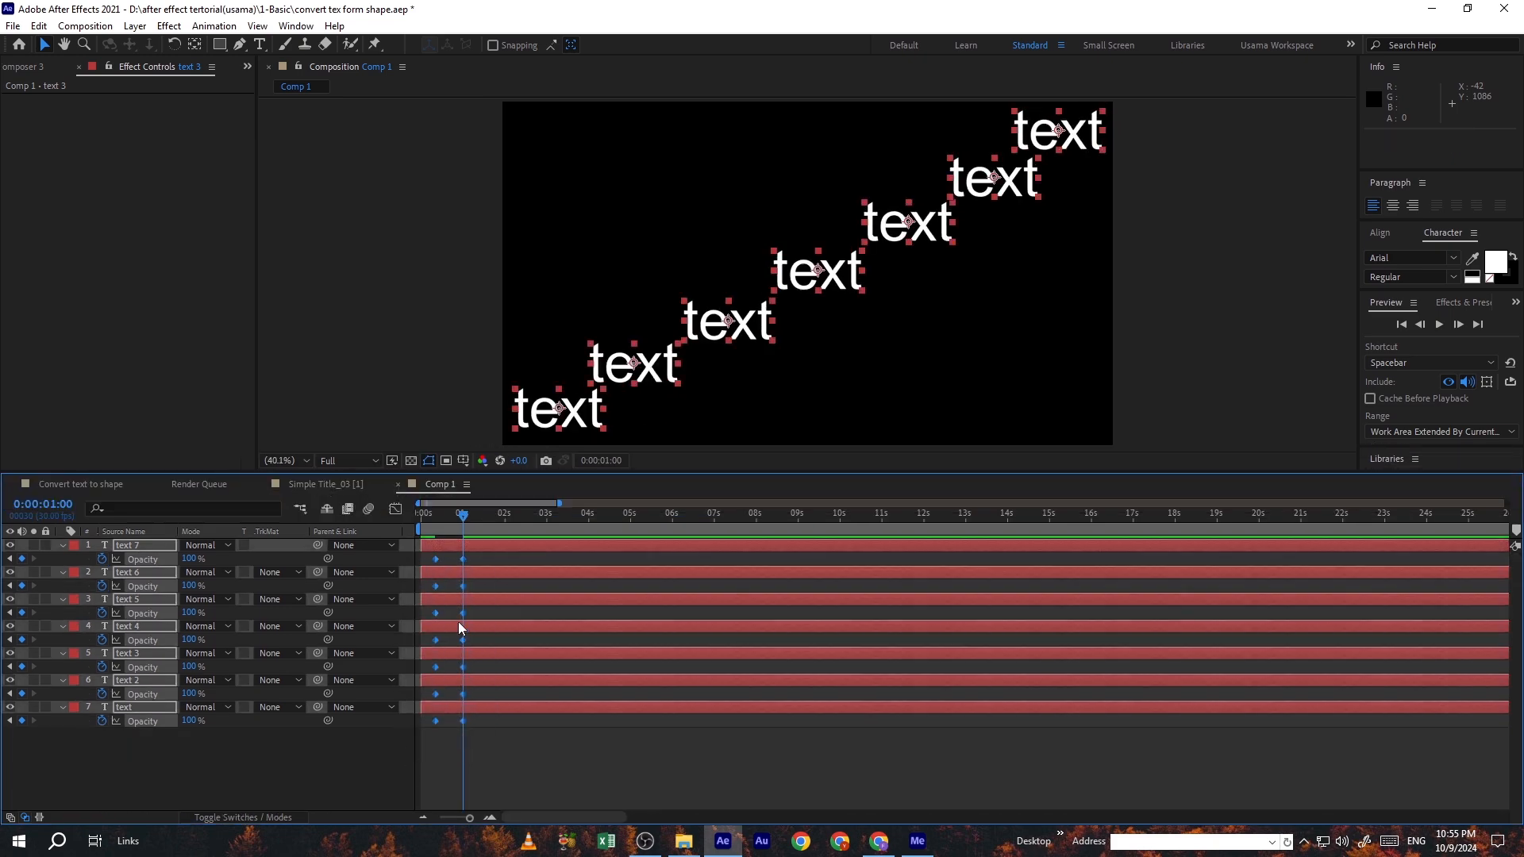
- Open the mirror-and-offset_1.2 script and move its window over the composition view
click(295, 26)
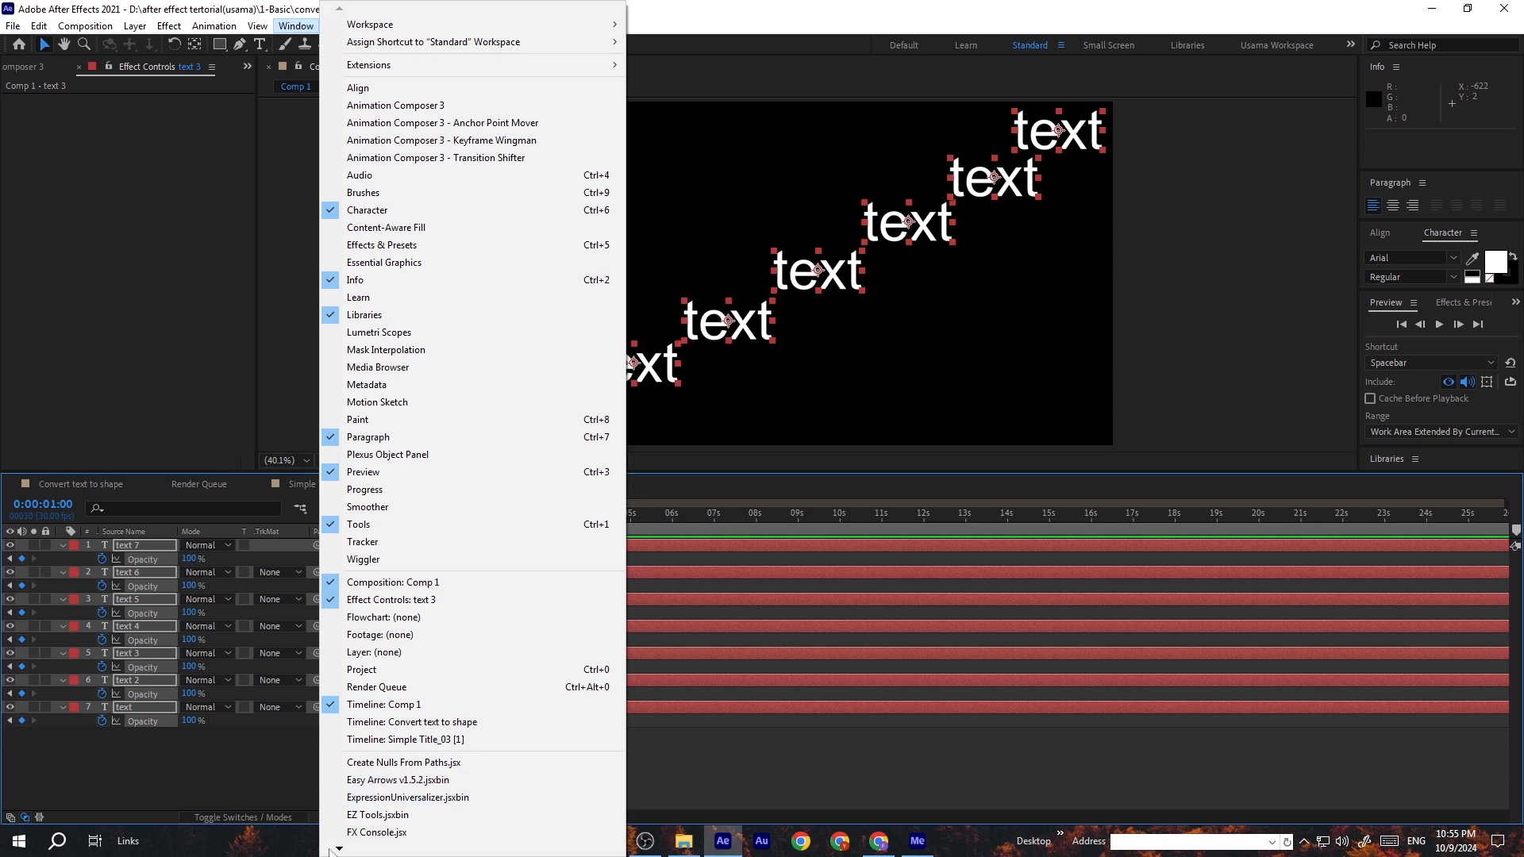
mouse_move(338, 849)
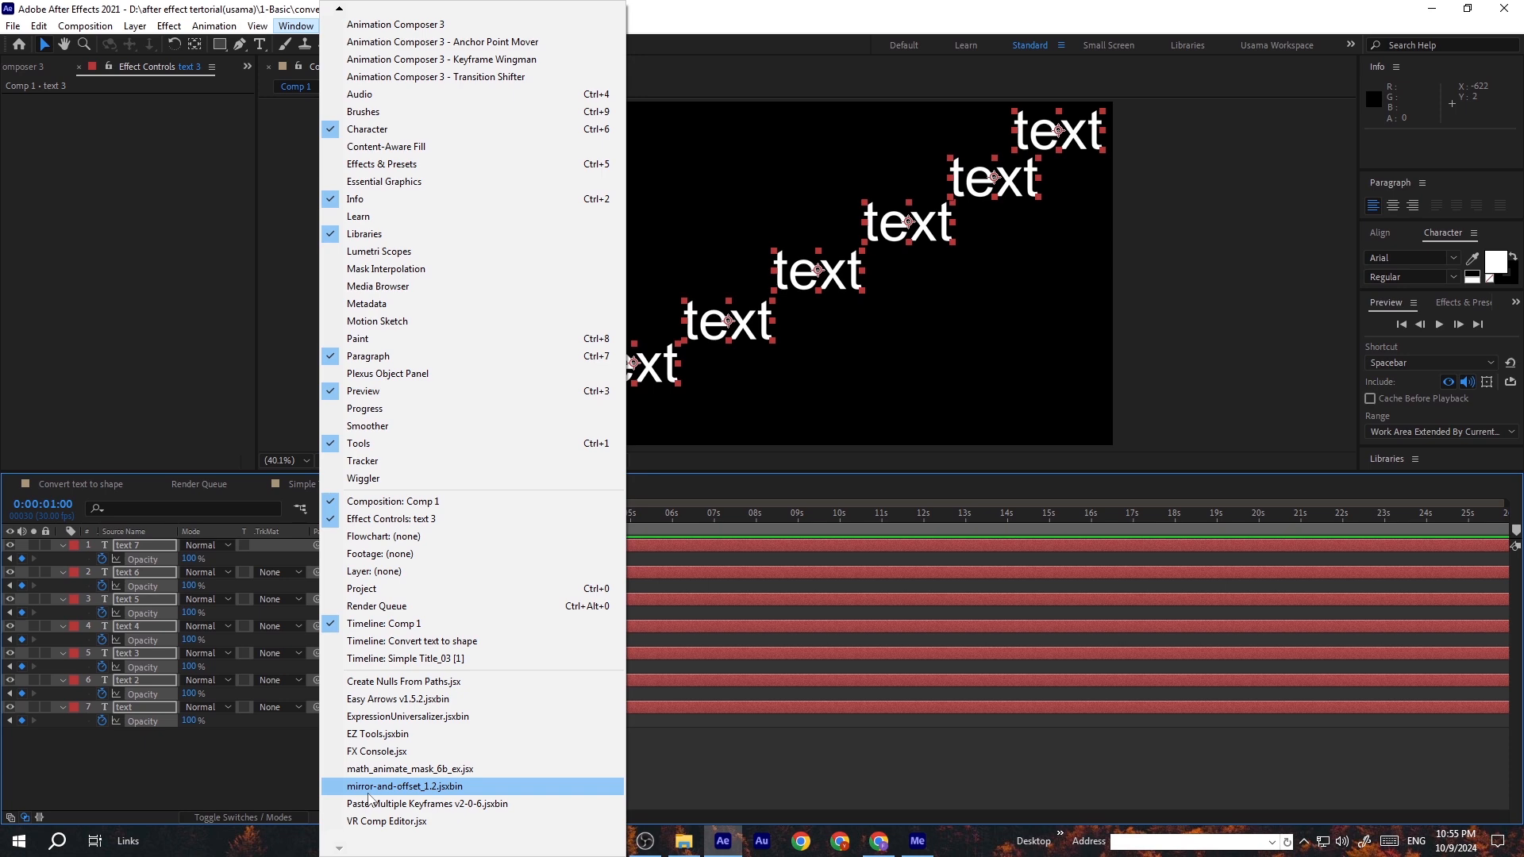
click(369, 798)
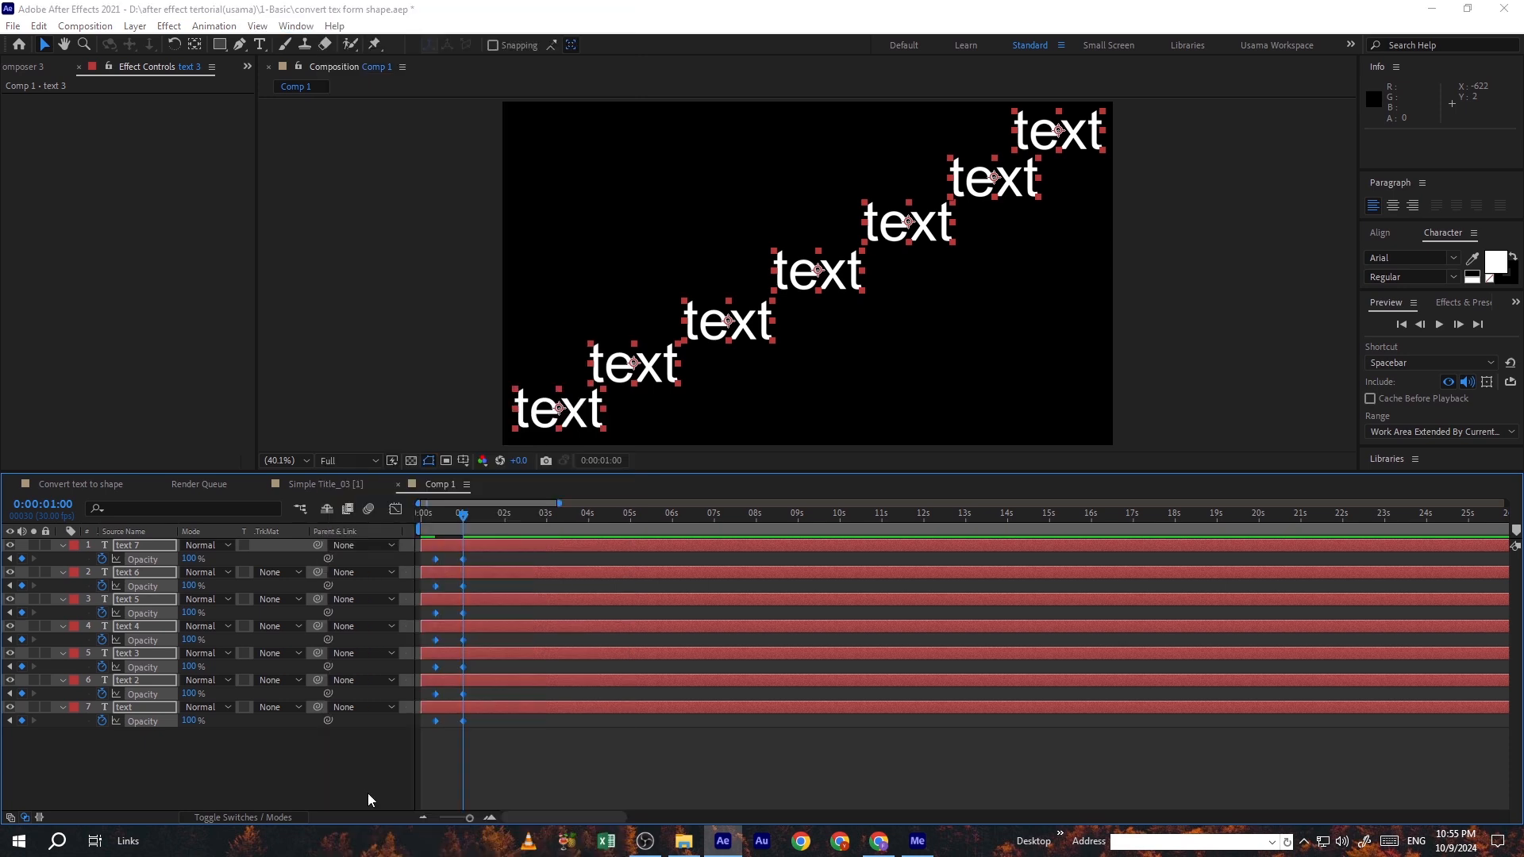
drag(308, 93, 848, 170)
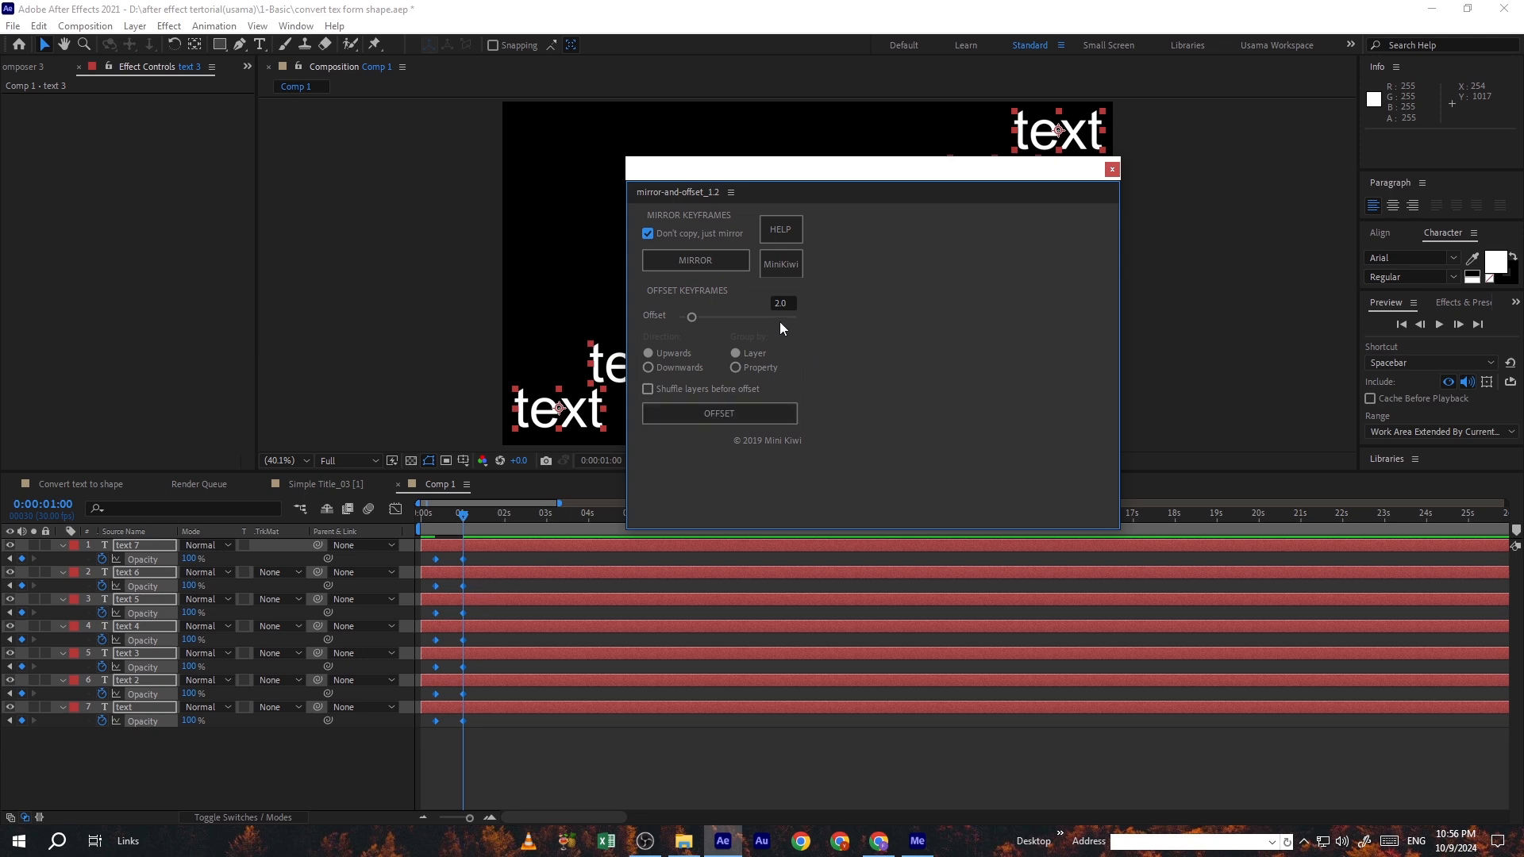
- Set the script's keyframe offset to 10 and undo the accidental keyframe mirroring
drag(785, 304, 760, 308)
text(10)
key(Return)
key(ctrl+z)
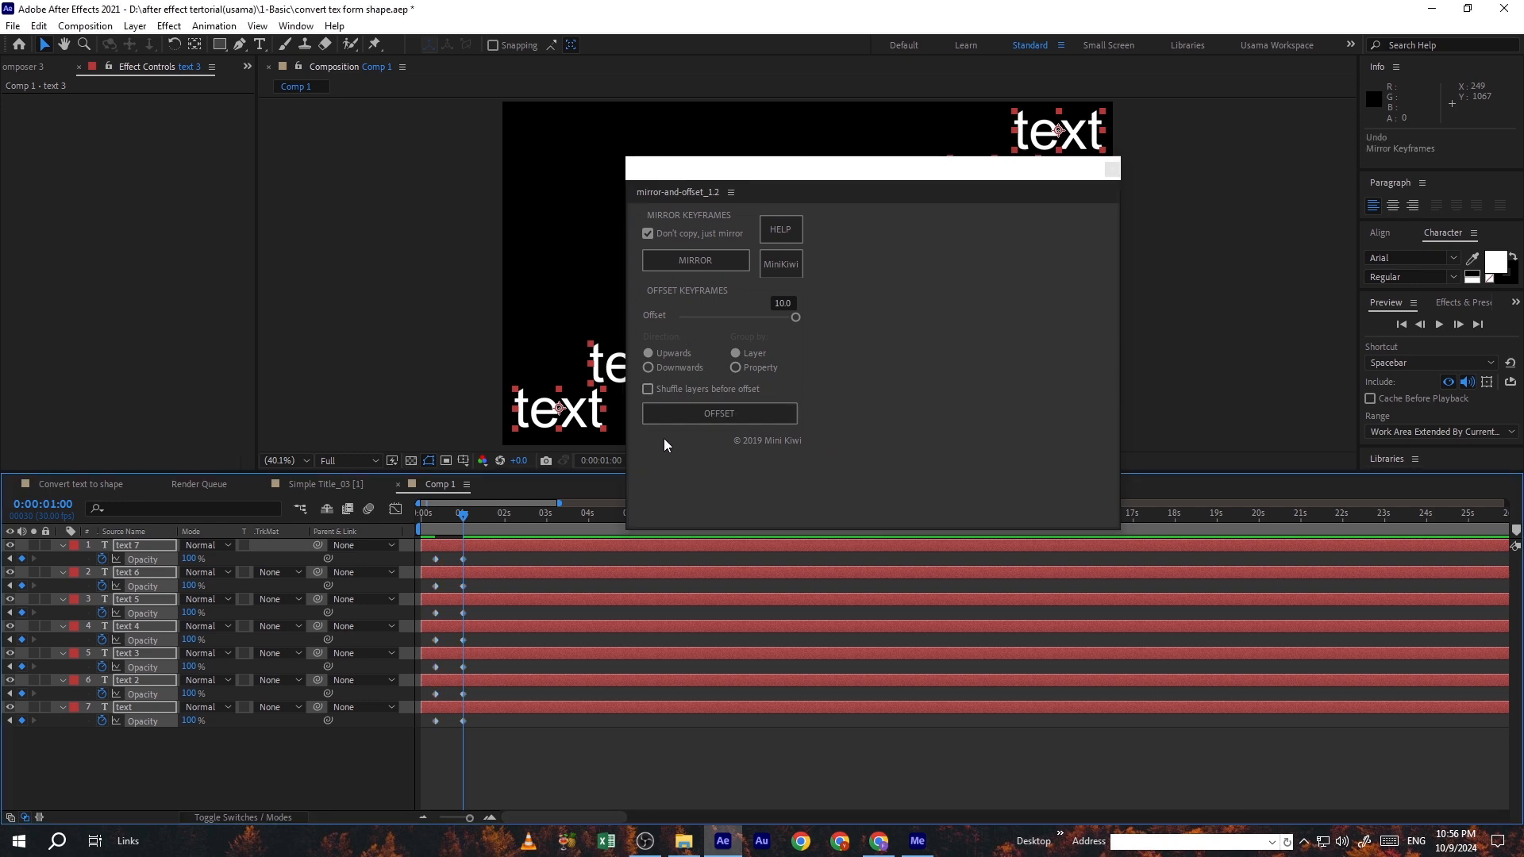
- Reselect the opacity keyframes of all seven text layers and offset them upwards by layer with the script
click(680, 417)
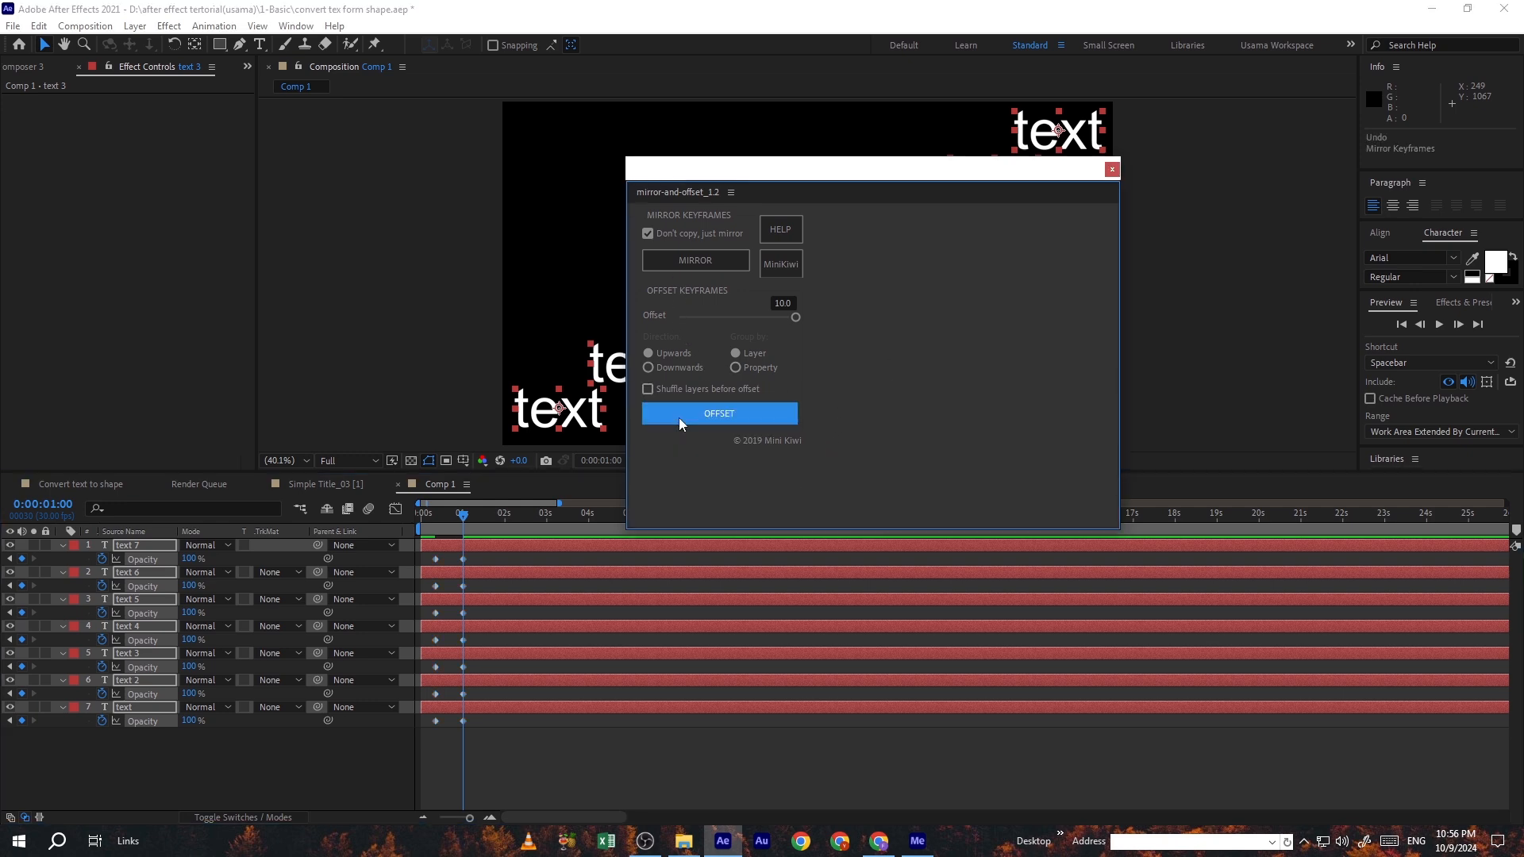
drag(485, 551, 415, 738)
click(656, 423)
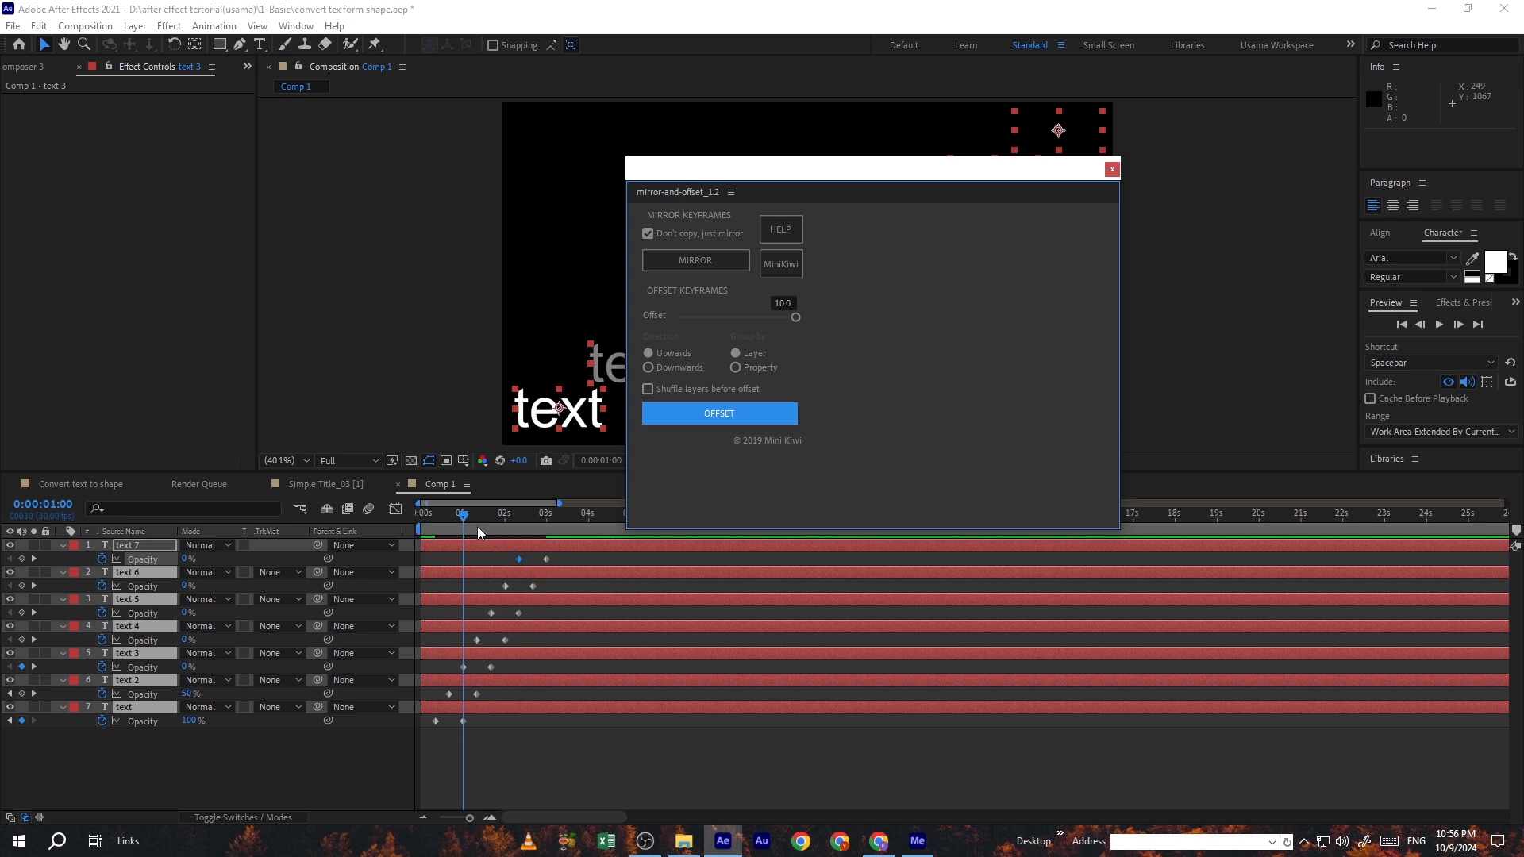
- Move the script window away from the composition view and narrow it to a thin strip
mouse_move(469, 525)
mouse_down()
mouse_move(435, 529)
mouse_move(476, 529)
mouse_up()
drag(909, 169, 404, 118)
drag(616, 293, 163, 294)
- End the work area at about 0:00:03:17, preview the sequential fade-in of the text layers, and deselect all layers
drag(476, 525, 570, 530)
key(space)
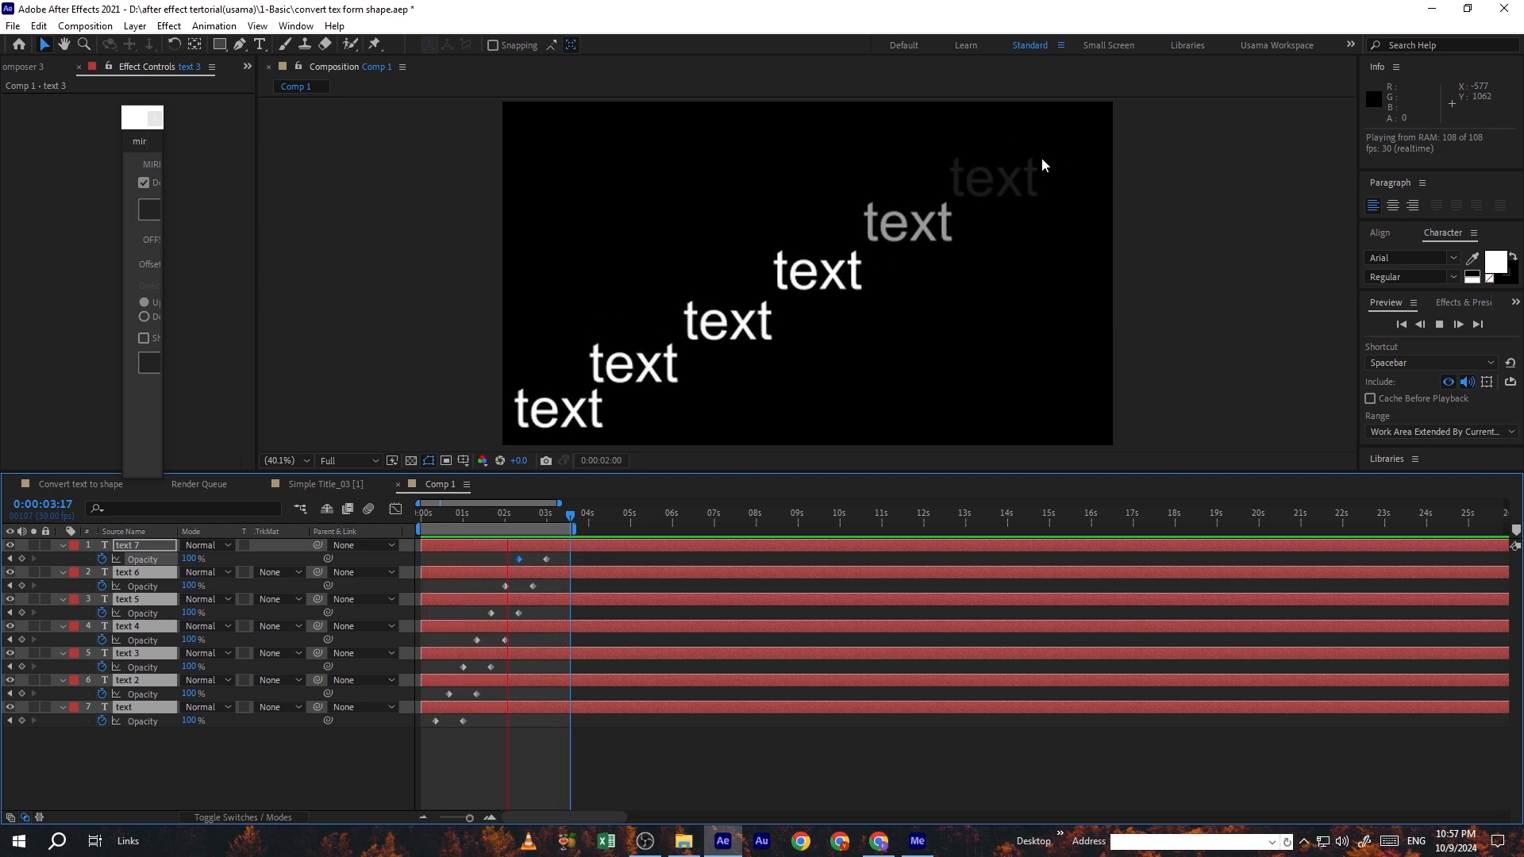
key(space)
click(404, 346)
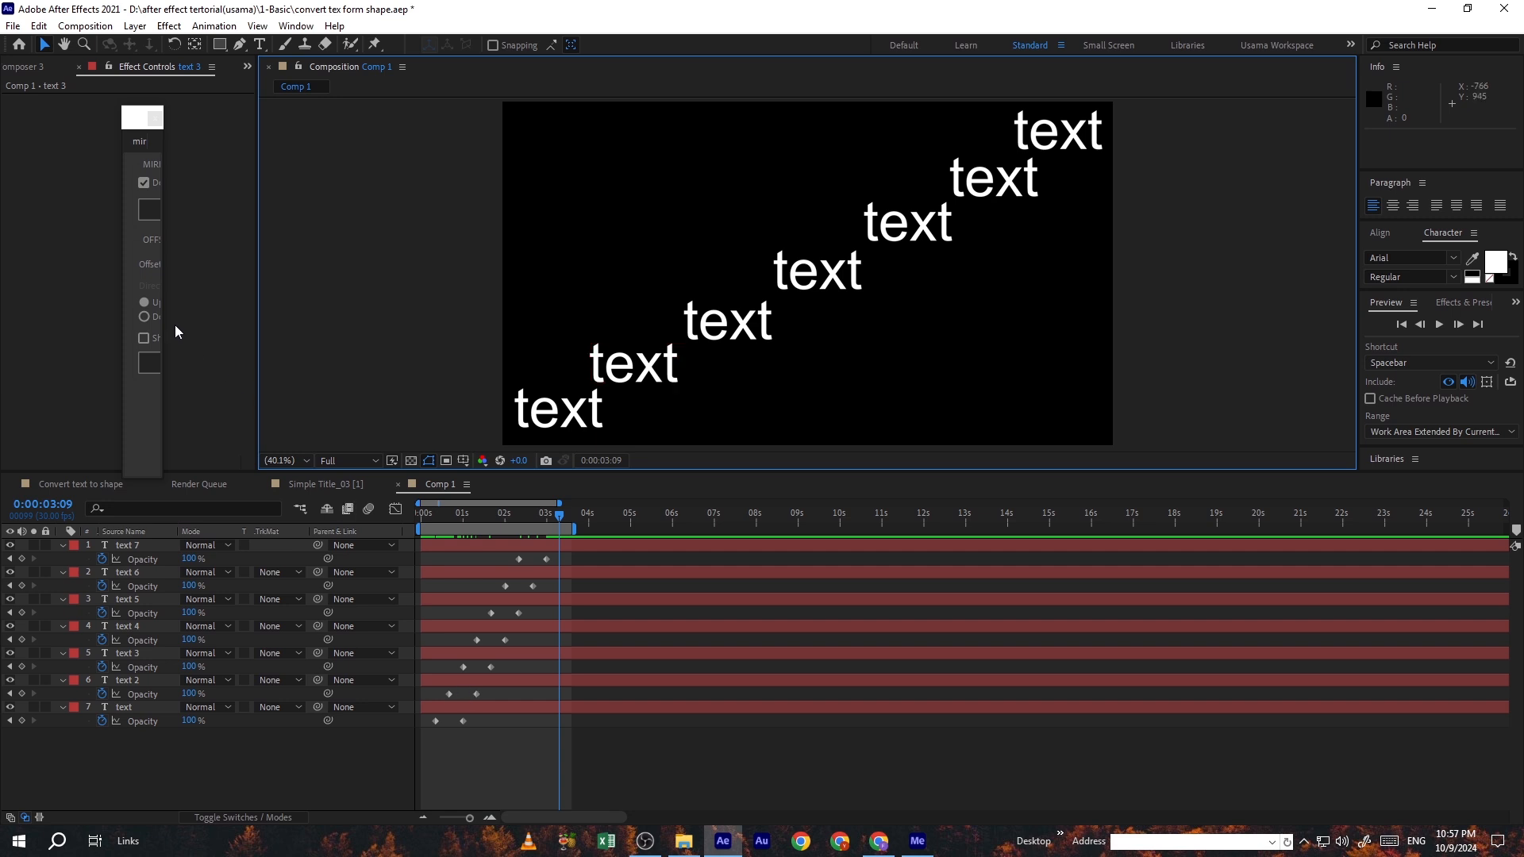
- Widen the script window to its full controls and reselect the opacity keyframes of all seven text layers
drag(164, 324, 365, 325)
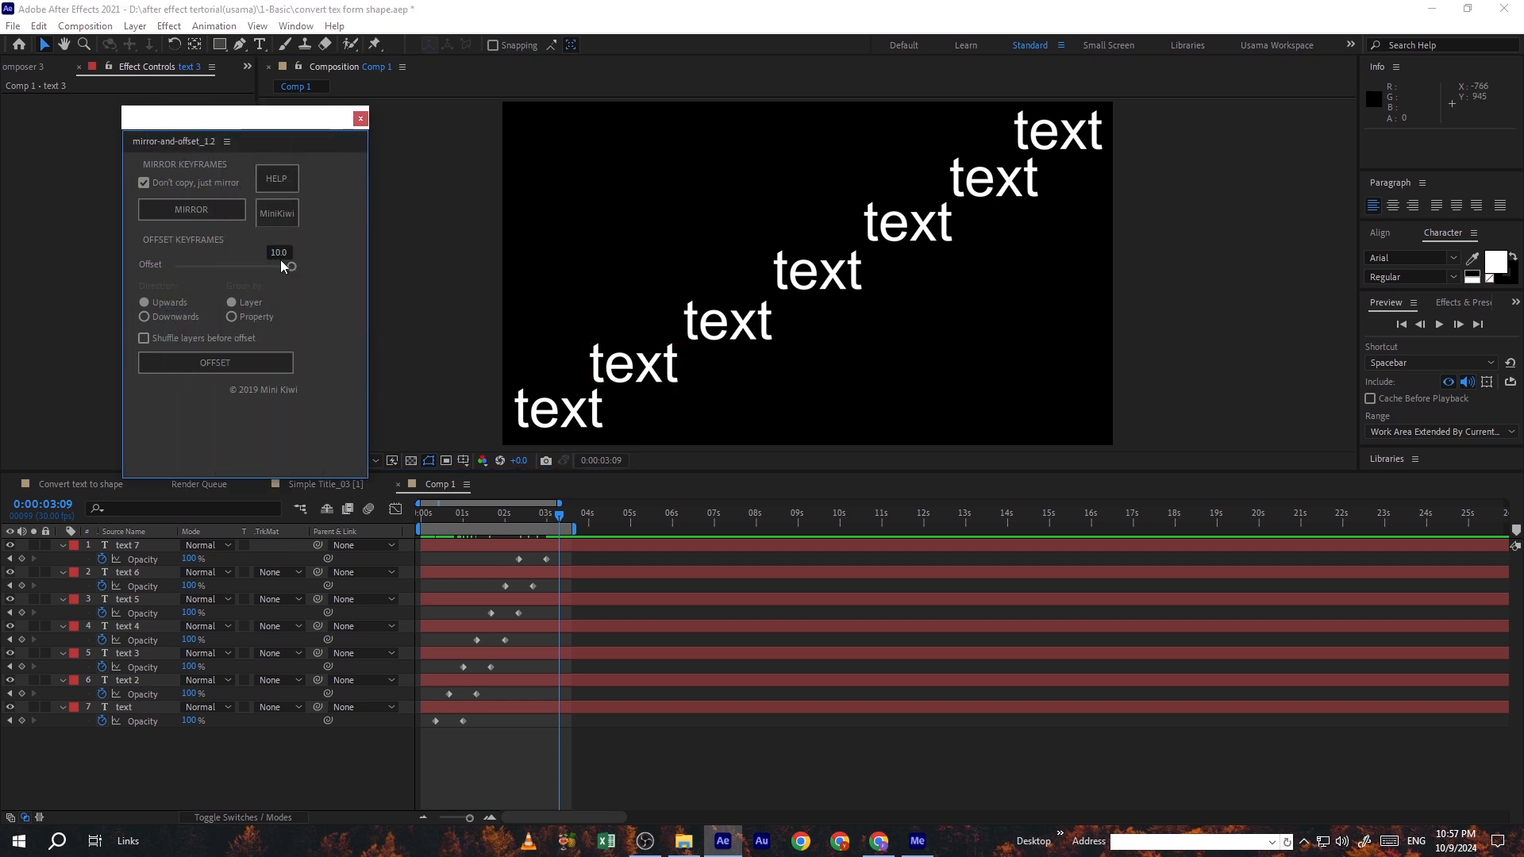
drag(289, 252, 261, 252)
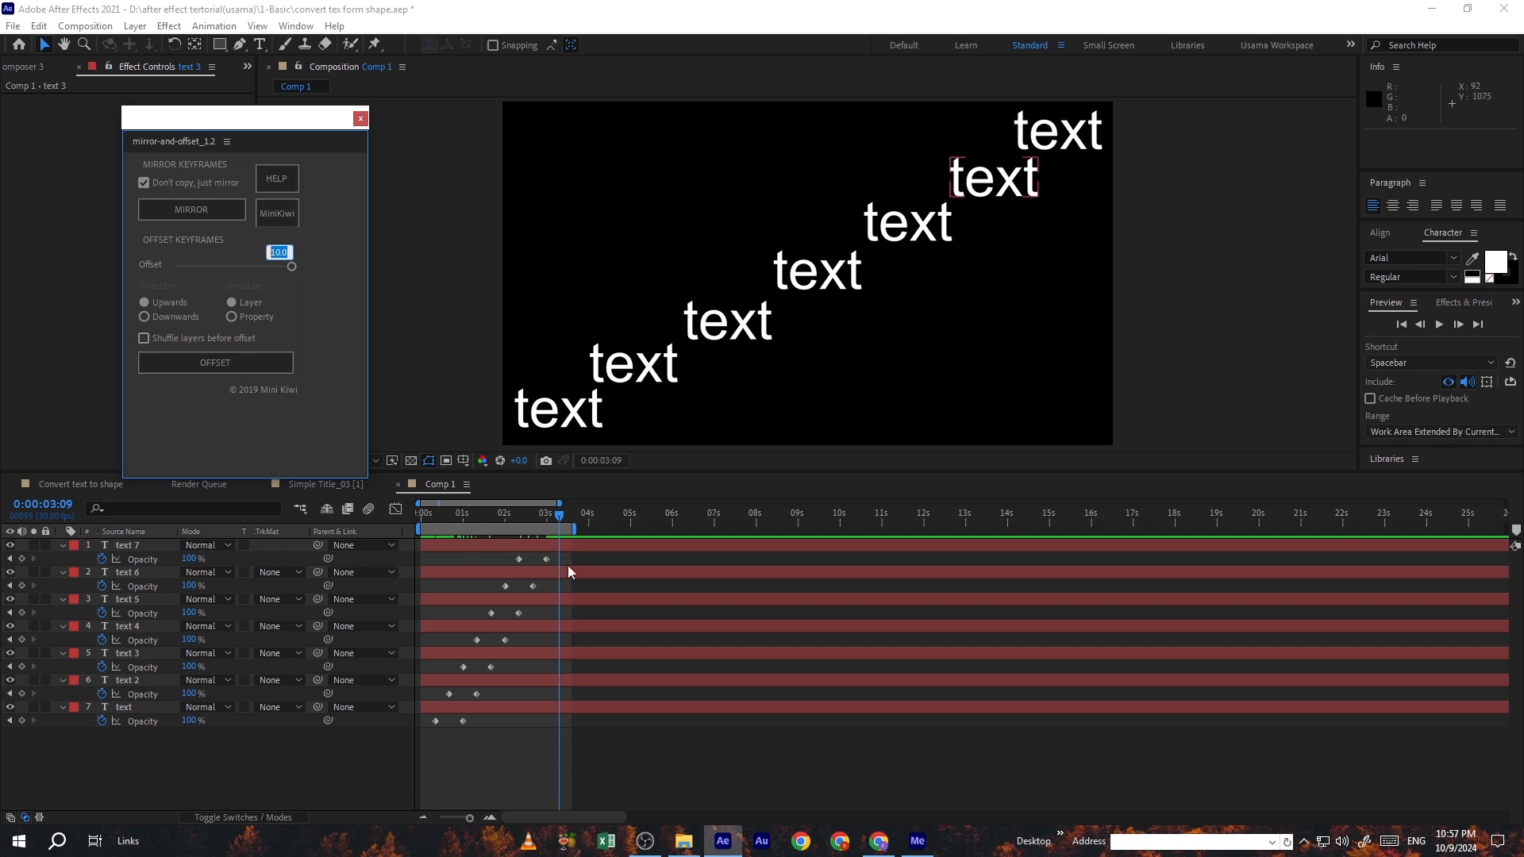
drag(565, 554, 419, 746)
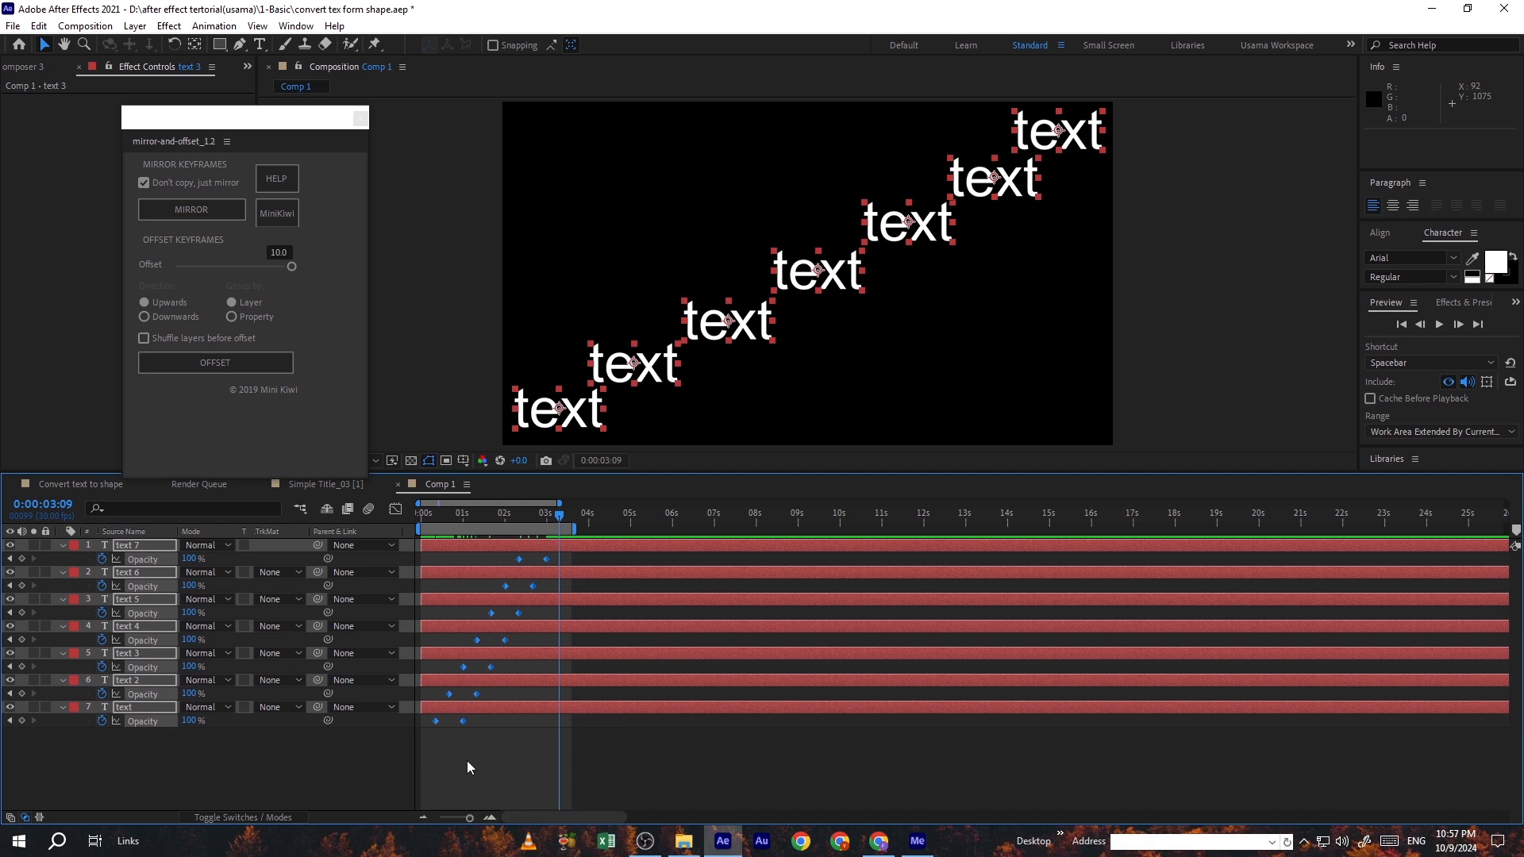